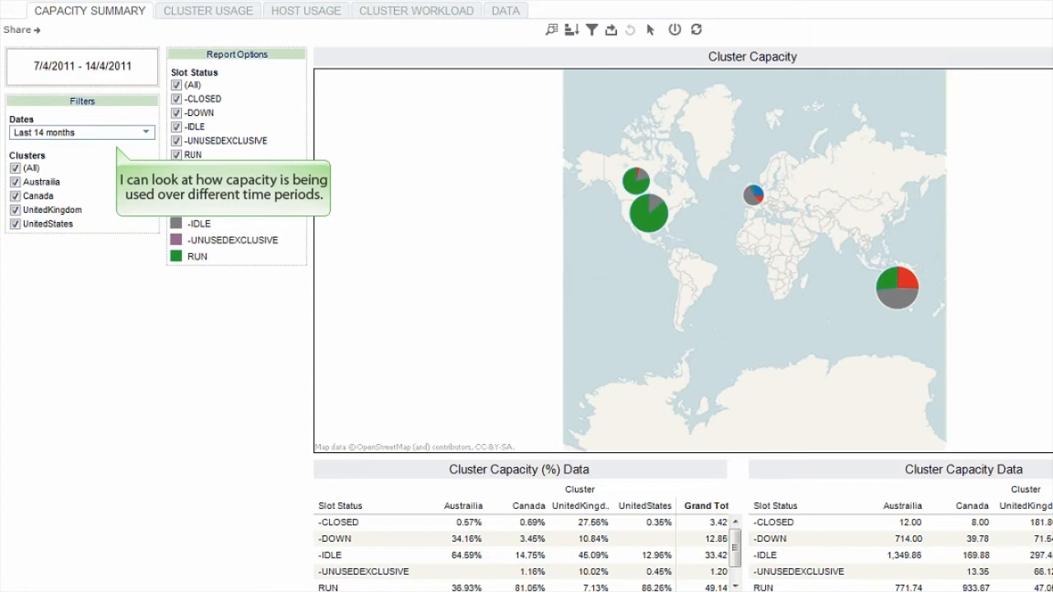
# Check the date filter's range options and inspect the slot details of the United States and Australia pie charts on the capacity map.
pyautogui.click(146, 133)
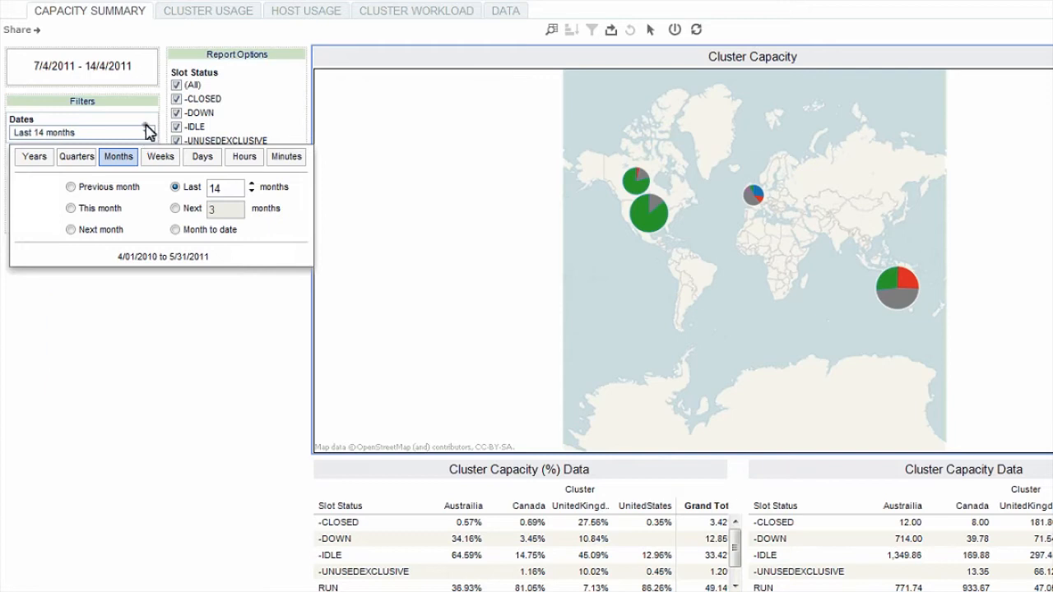
pyautogui.click(147, 134)
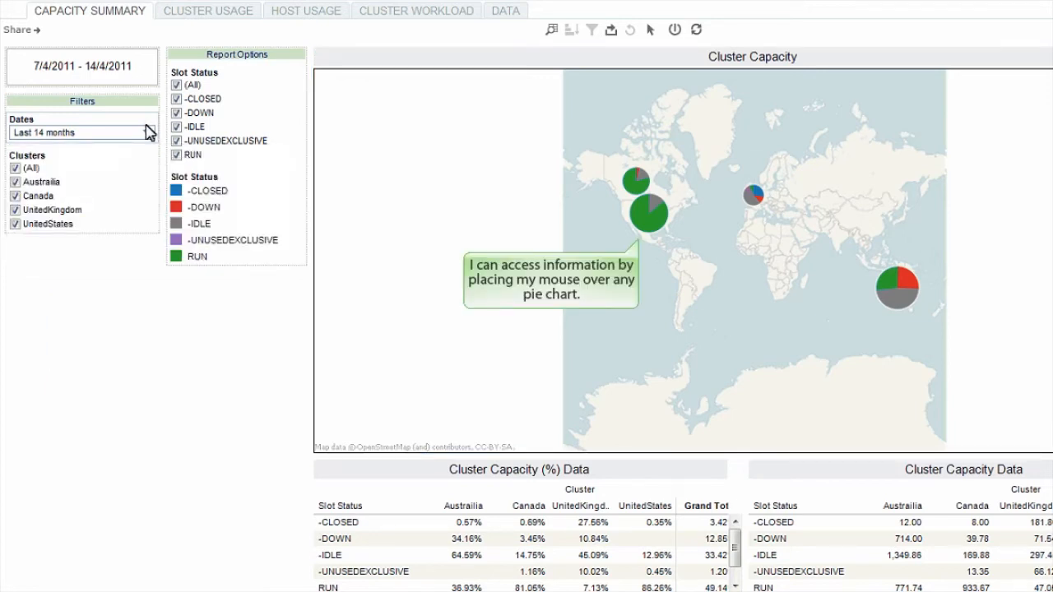
pyautogui.moveTo(643, 221)
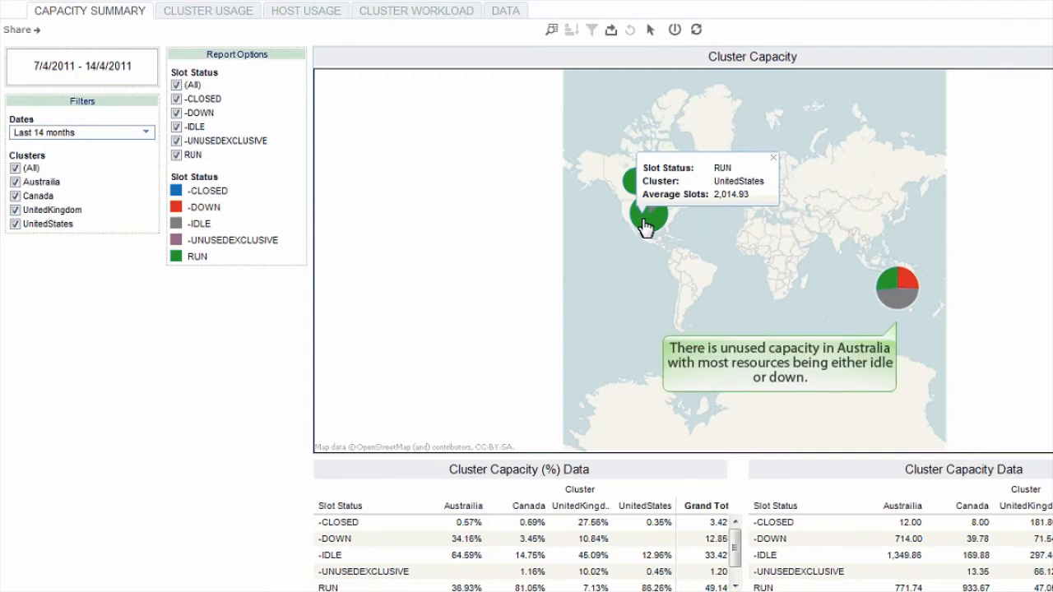
pyautogui.moveTo(897, 298)
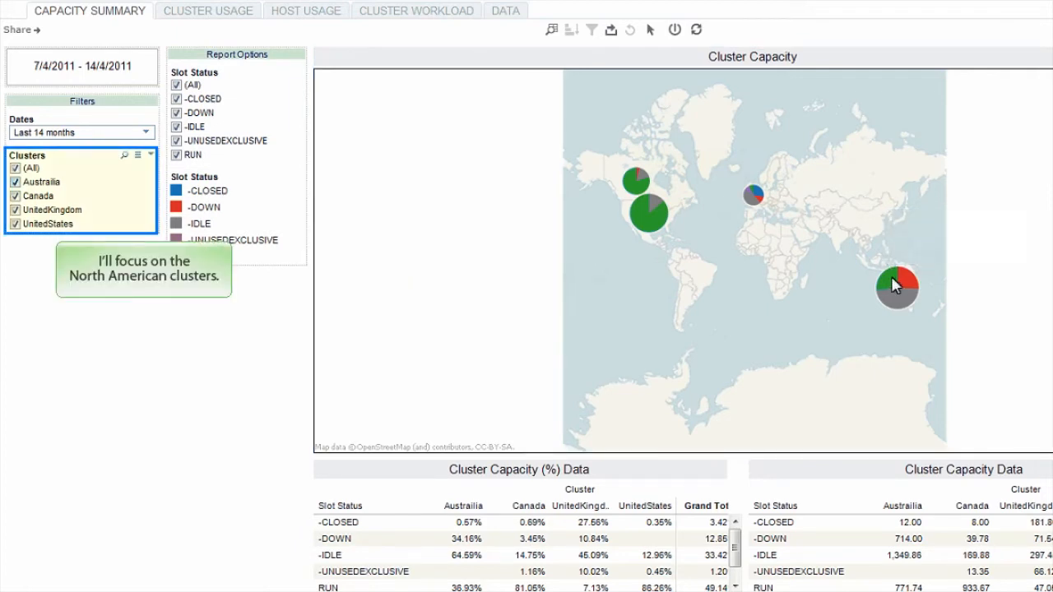
# Exclude the Austrailia and UnitedKingdom clusters and the RUN and -UNUSEDEXCLUSIVE slot statuses from the capacity summary.
pyautogui.click(14, 182)
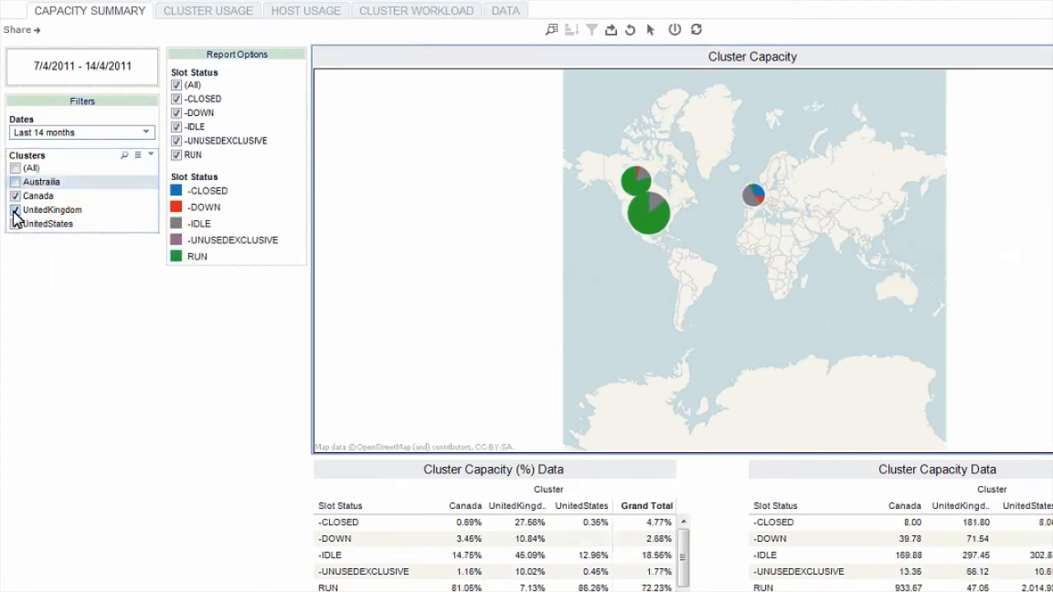
pyautogui.click(14, 210)
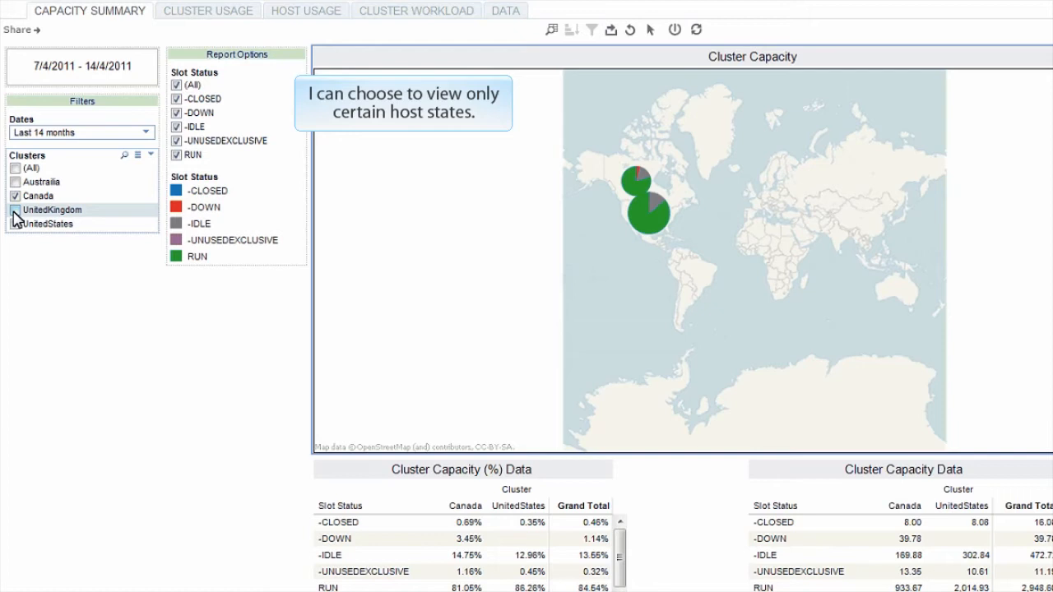
pyautogui.click(176, 155)
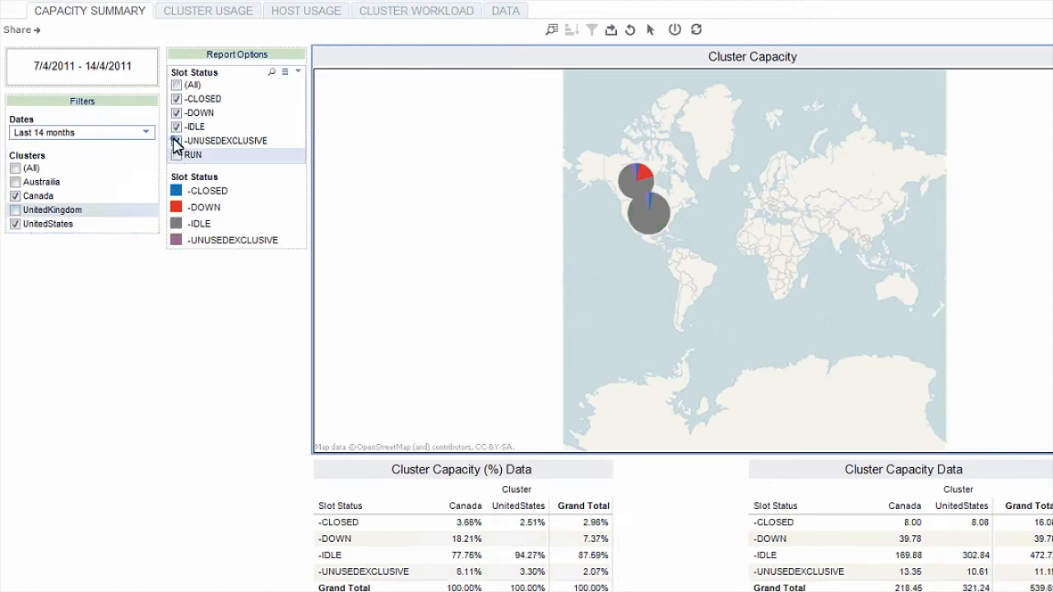
pyautogui.click(176, 140)
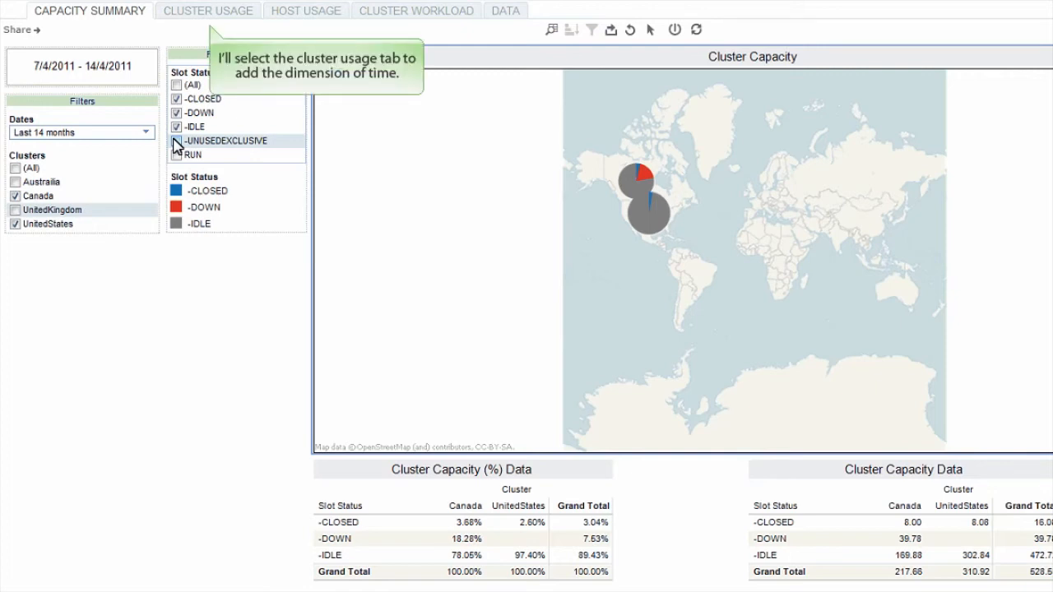
# Open the cluster usage view and include all slot statuses and all clusters.
pyautogui.click(199, 13)
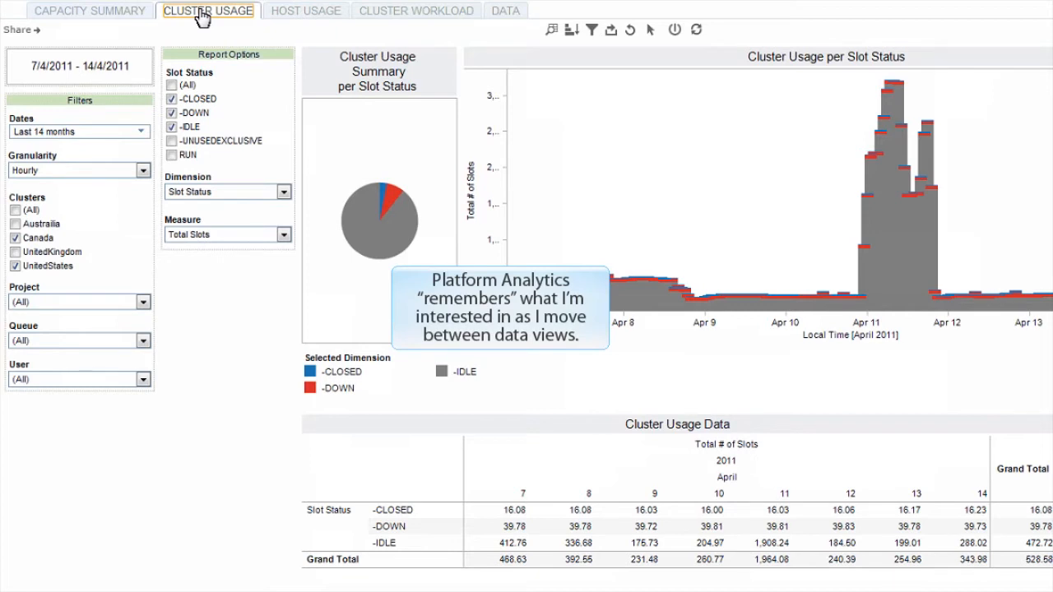
pyautogui.click(171, 85)
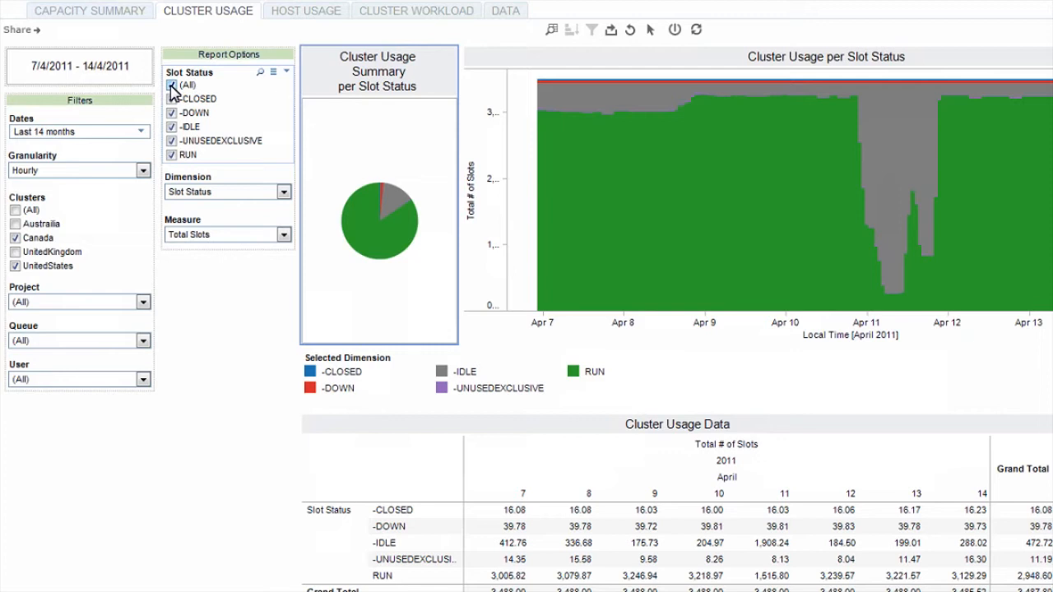
pyautogui.click(15, 210)
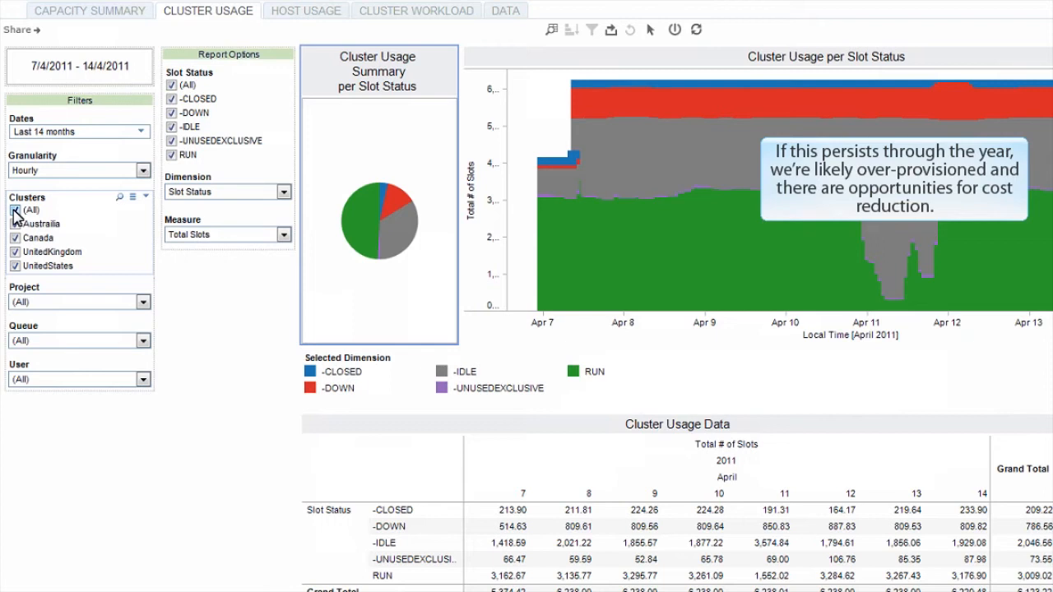
pyautogui.moveTo(648, 167)
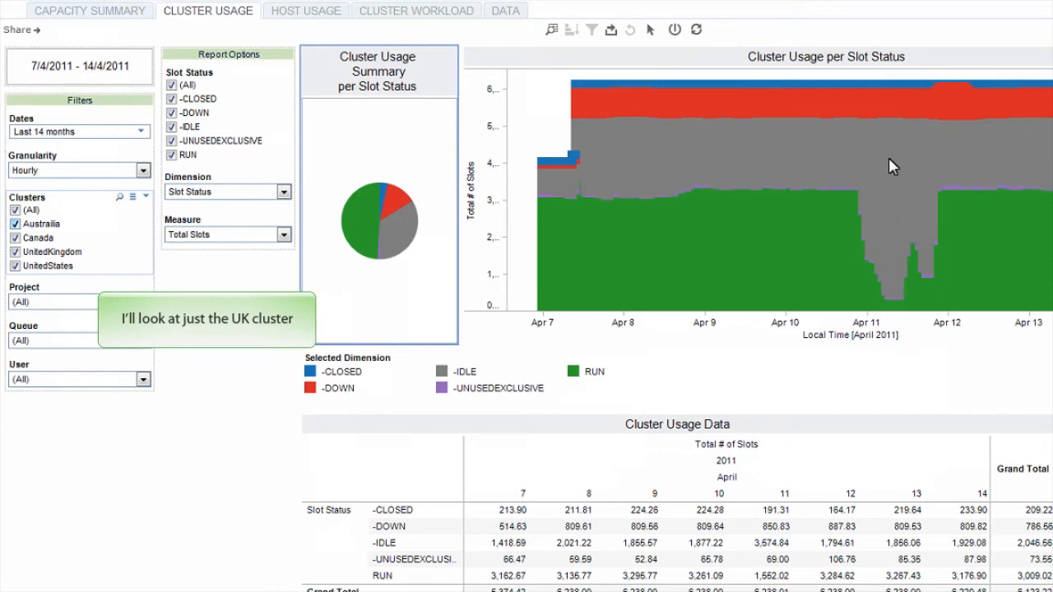
# Limit the cluster usage view to the UnitedKingdom cluster.
pyautogui.click(15, 224)
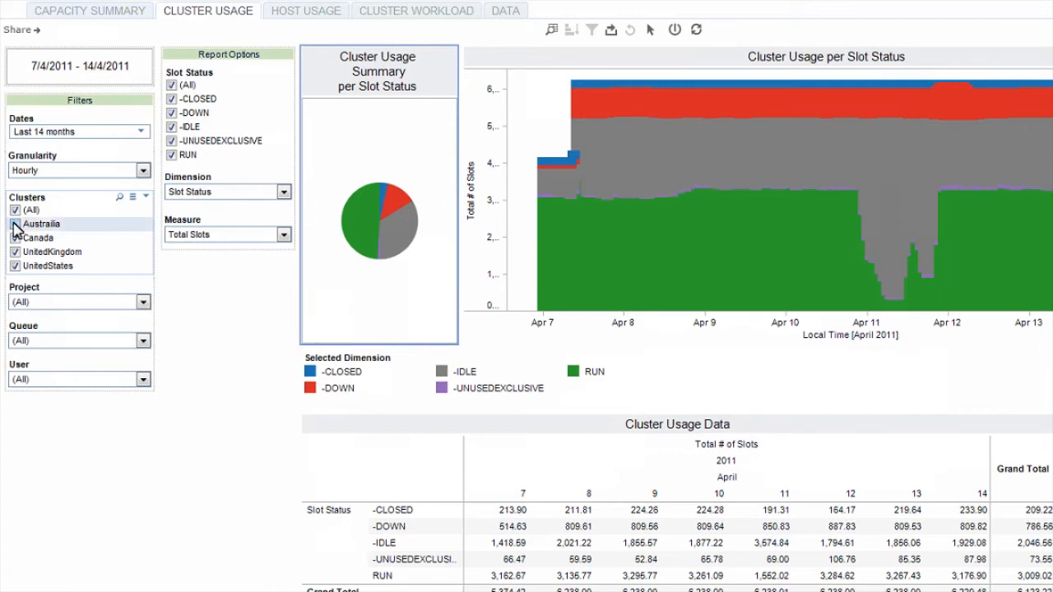
pyautogui.click(15, 238)
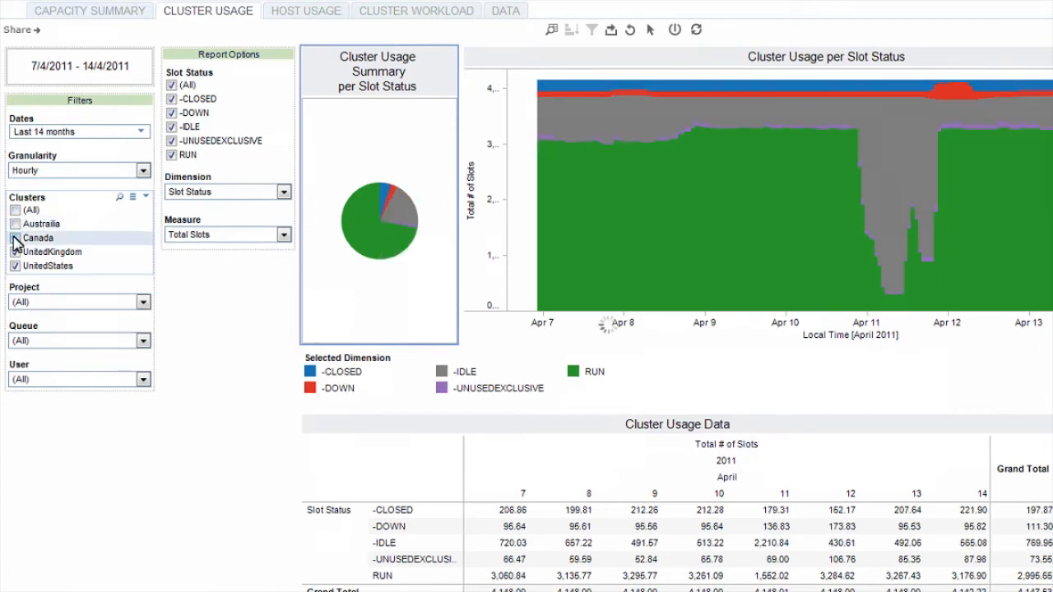
pyautogui.click(15, 266)
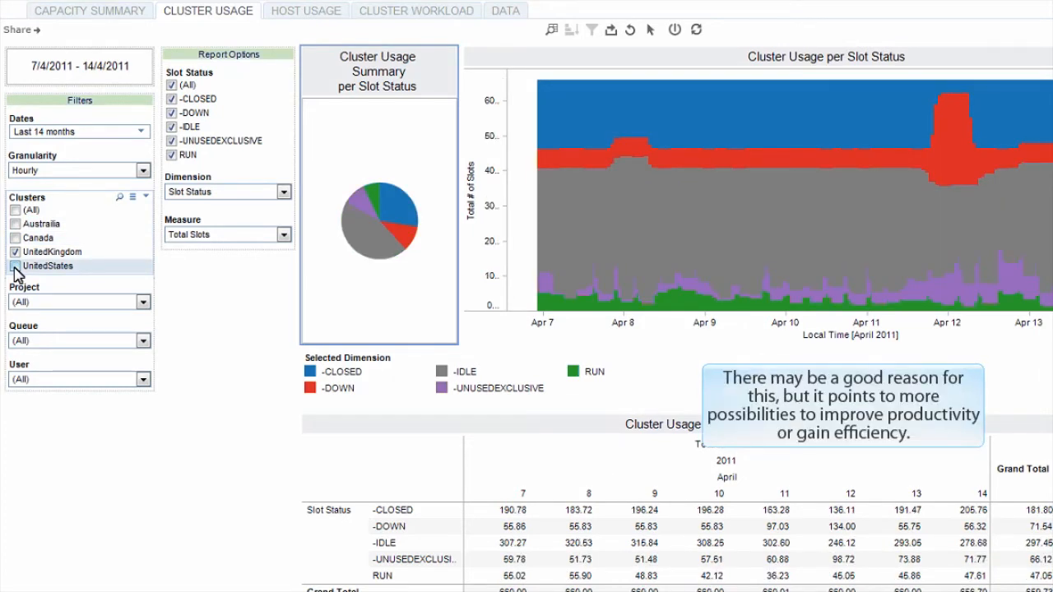
# Switch the cluster filter to UnitedStates only and restrict the usage data to project PRJ_021.
pyautogui.click(15, 252)
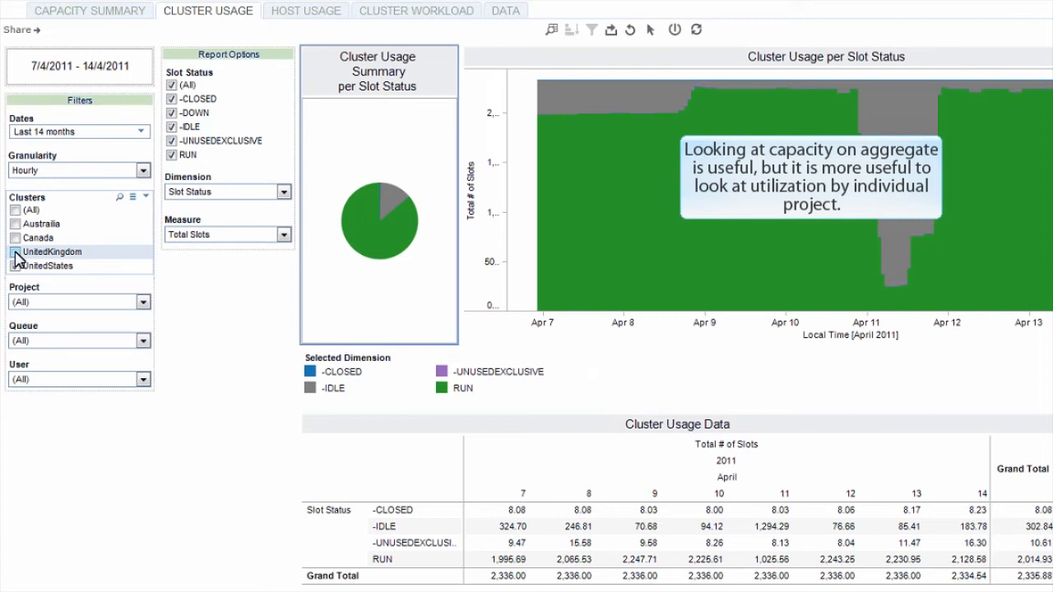
pyautogui.click(74, 304)
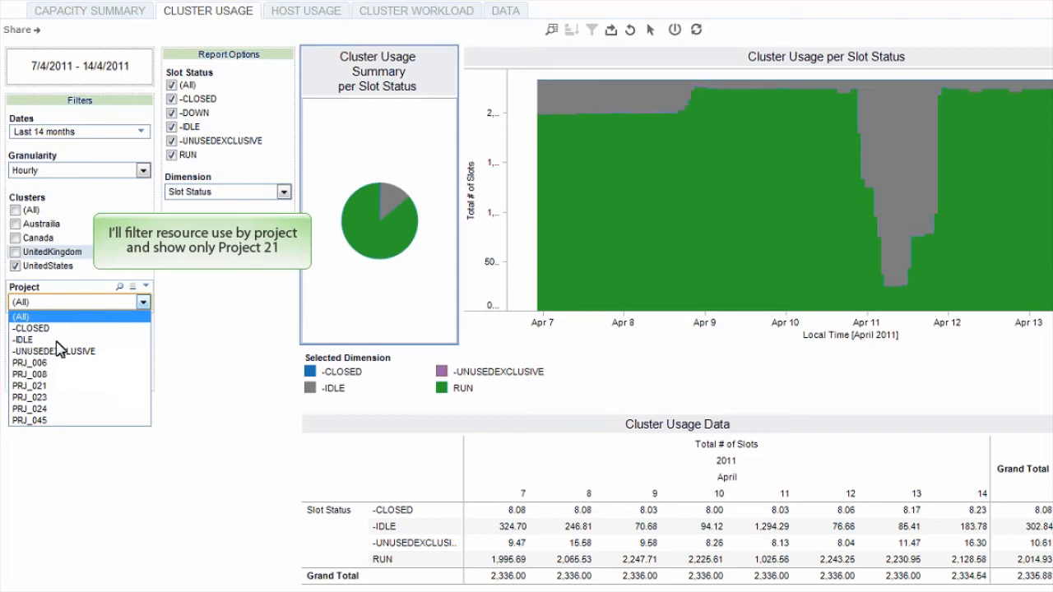
pyautogui.click(38, 386)
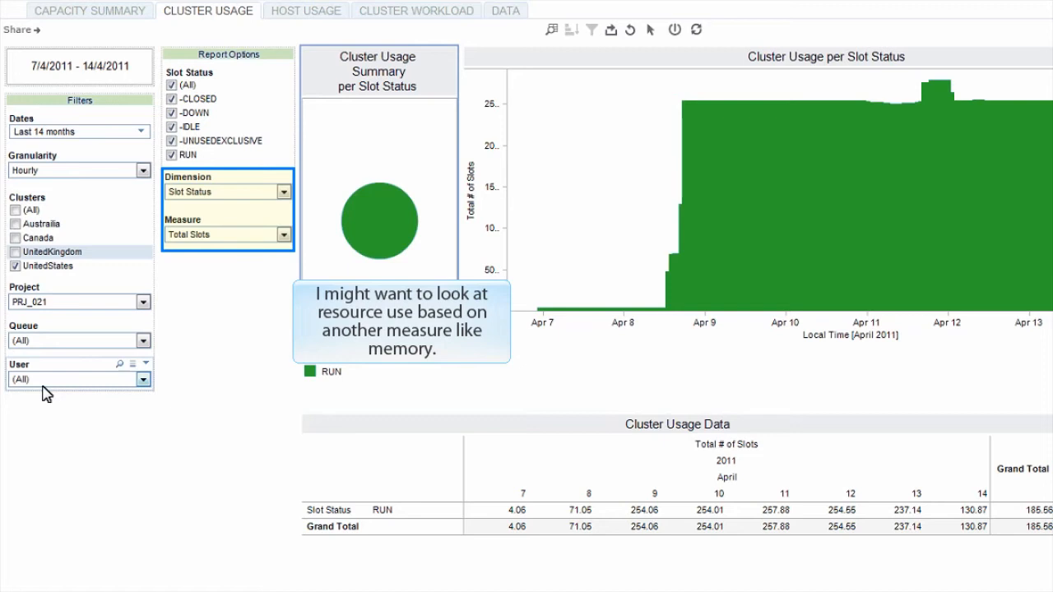
# Set the measure to Memory Usage (MB) and filter the usage data to USER_027.
pyautogui.click(283, 234)
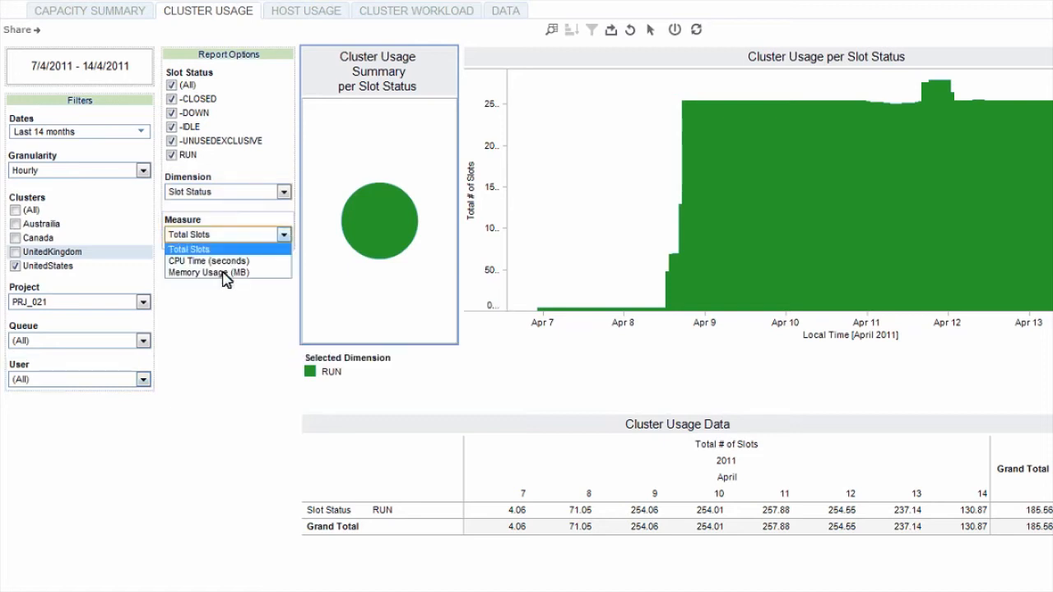
pyautogui.click(217, 274)
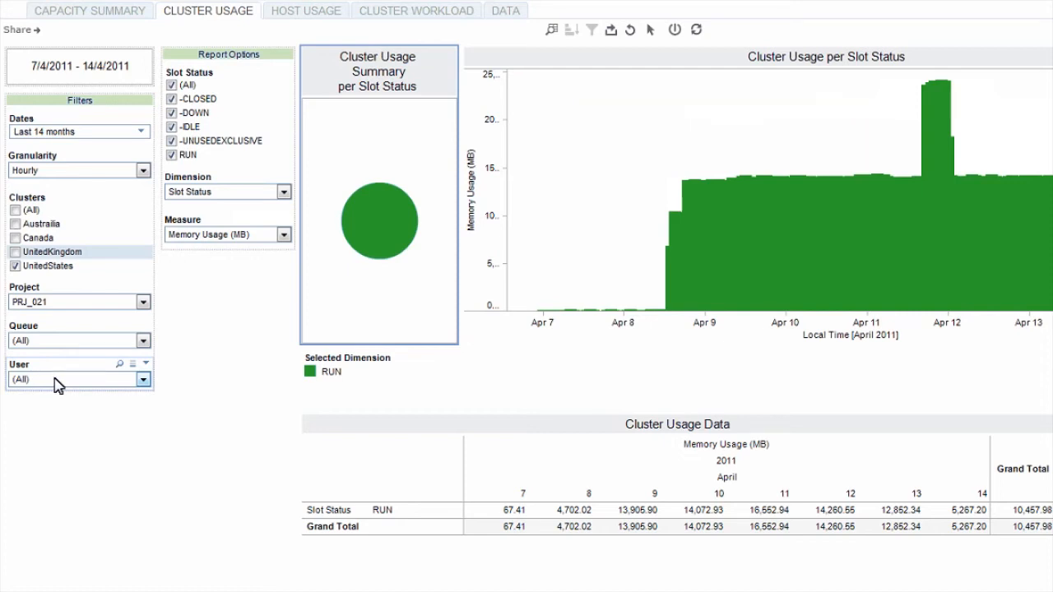
pyautogui.click(58, 382)
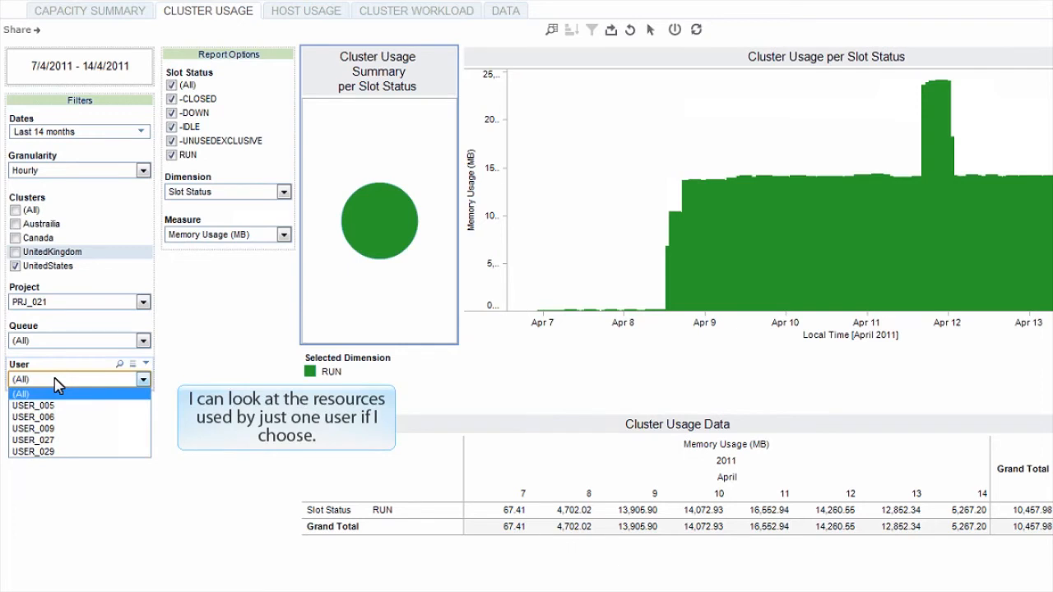
pyautogui.click(38, 441)
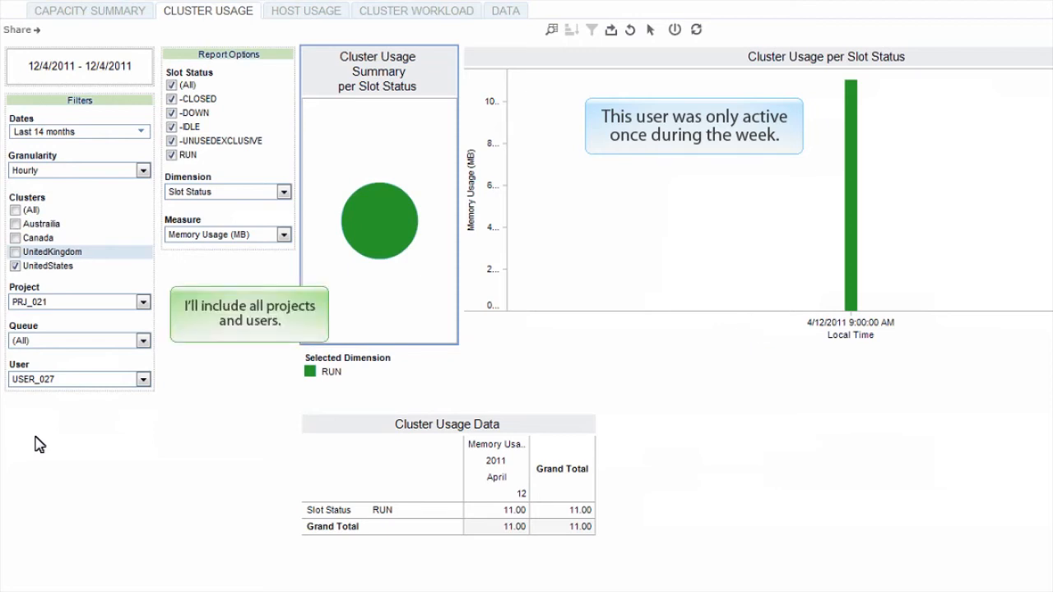
# Reset the user and project filters to include all users and all projects.
pyautogui.click(141, 379)
pyautogui.click(109, 393)
pyautogui.click(142, 302)
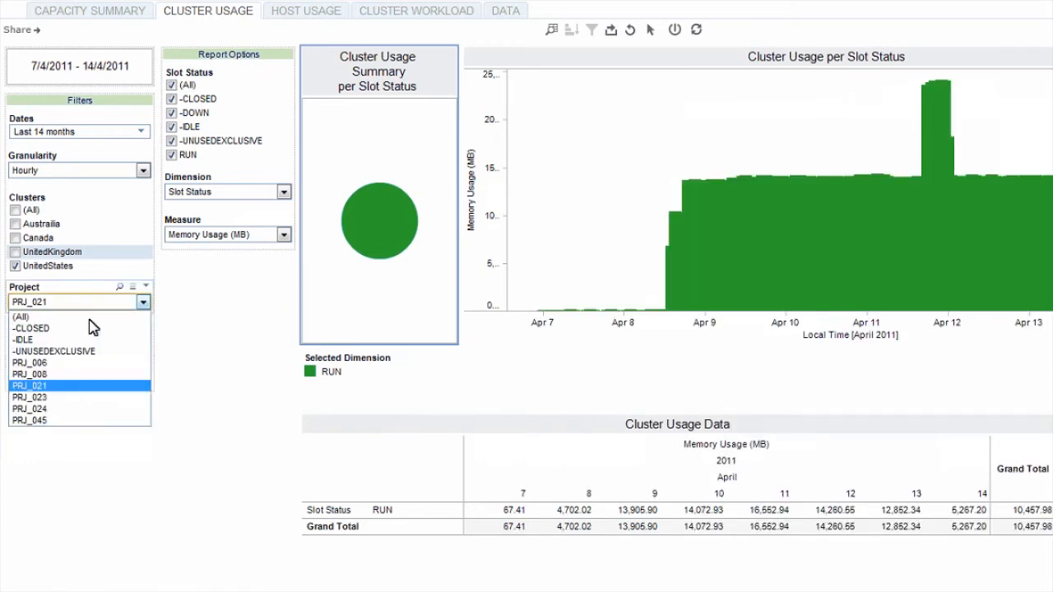
pyautogui.click(94, 317)
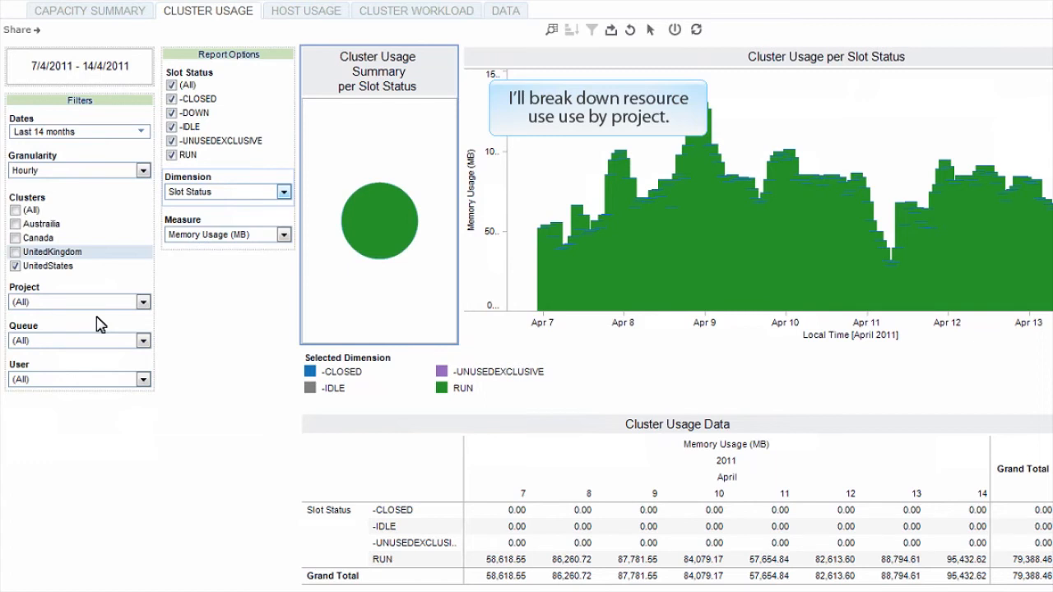
# Break down the cluster usage by project and set the measure to Total Slots.
pyautogui.click(284, 192)
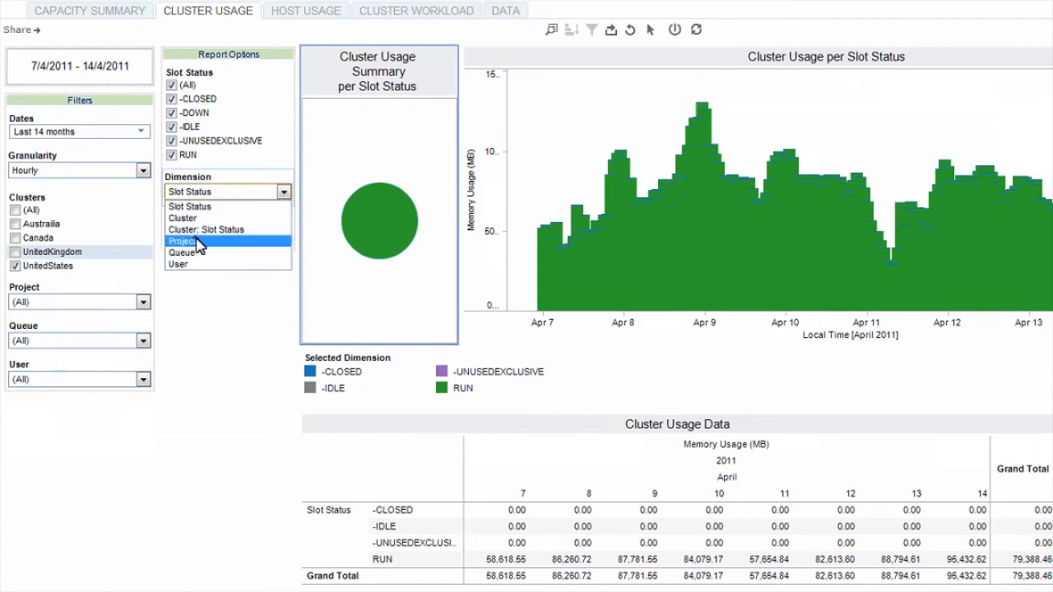
pyautogui.click(200, 239)
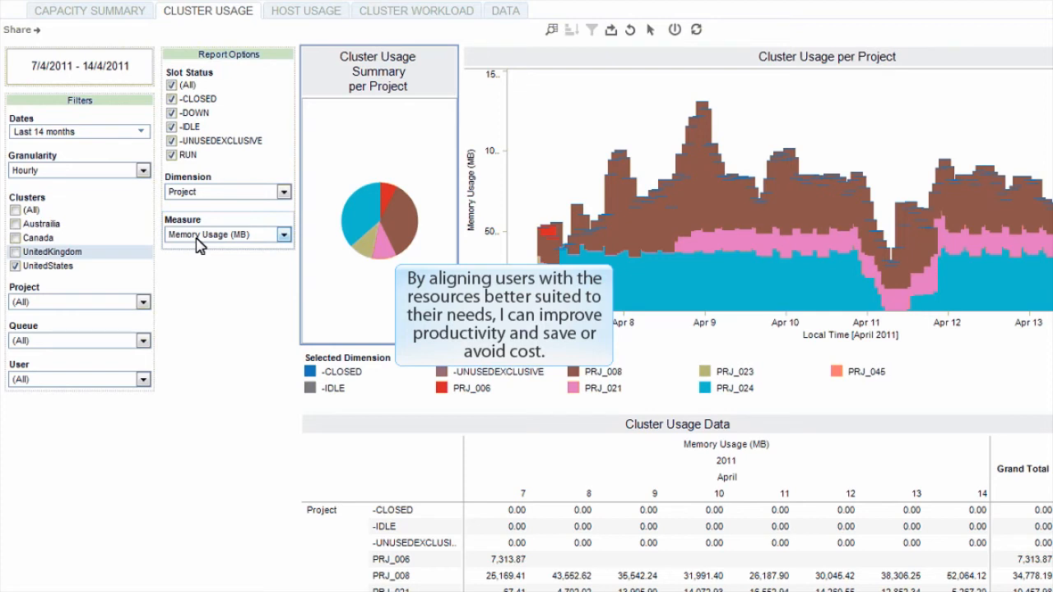
pyautogui.click(198, 238)
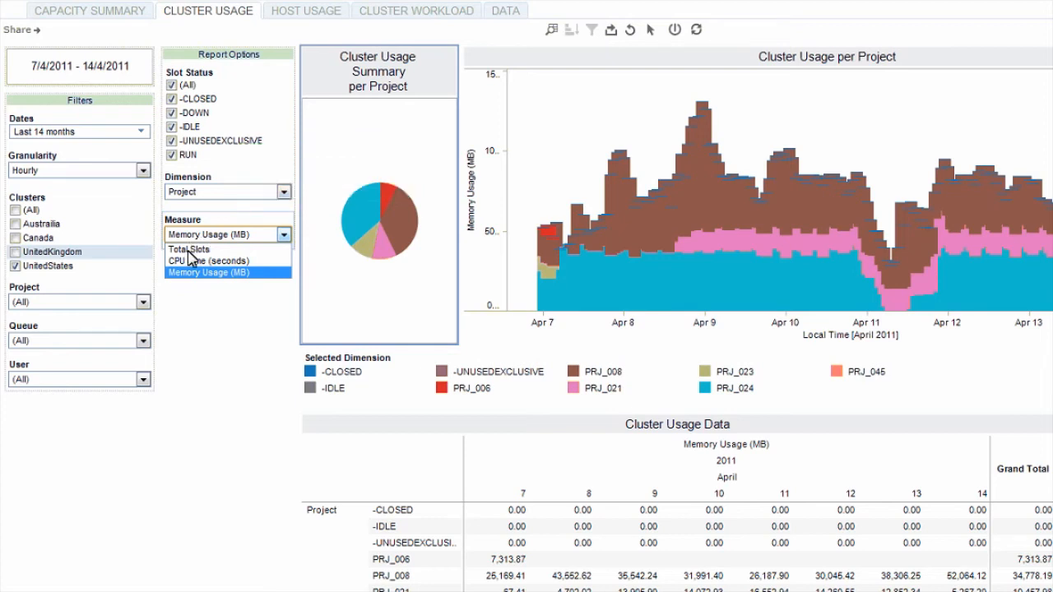
pyautogui.click(183, 250)
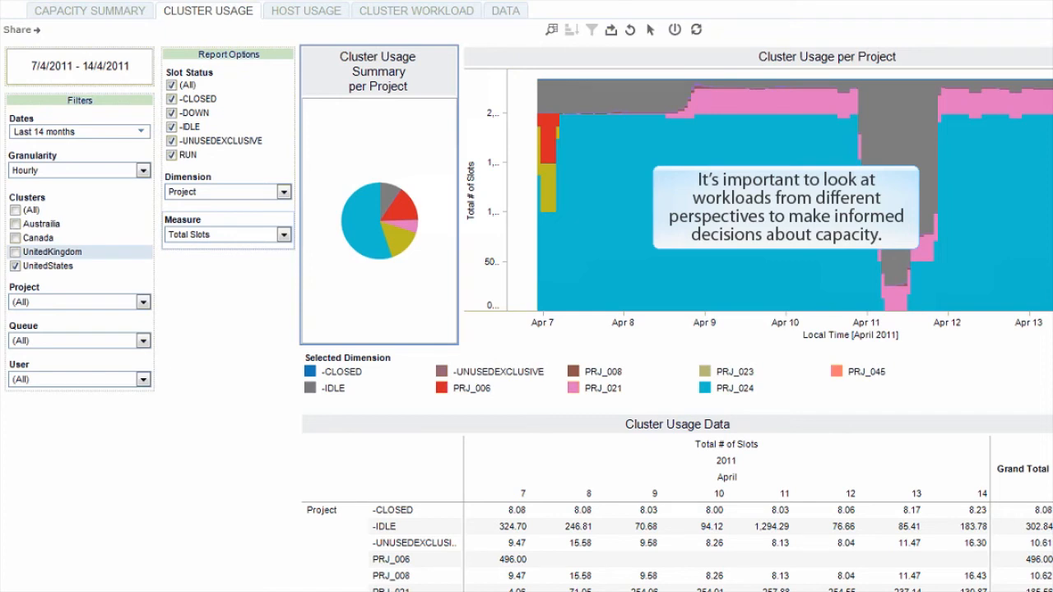
# Change the cluster usage dimension to User and examine how slot usage is distributed among users.
pyautogui.moveTo(355, 218)
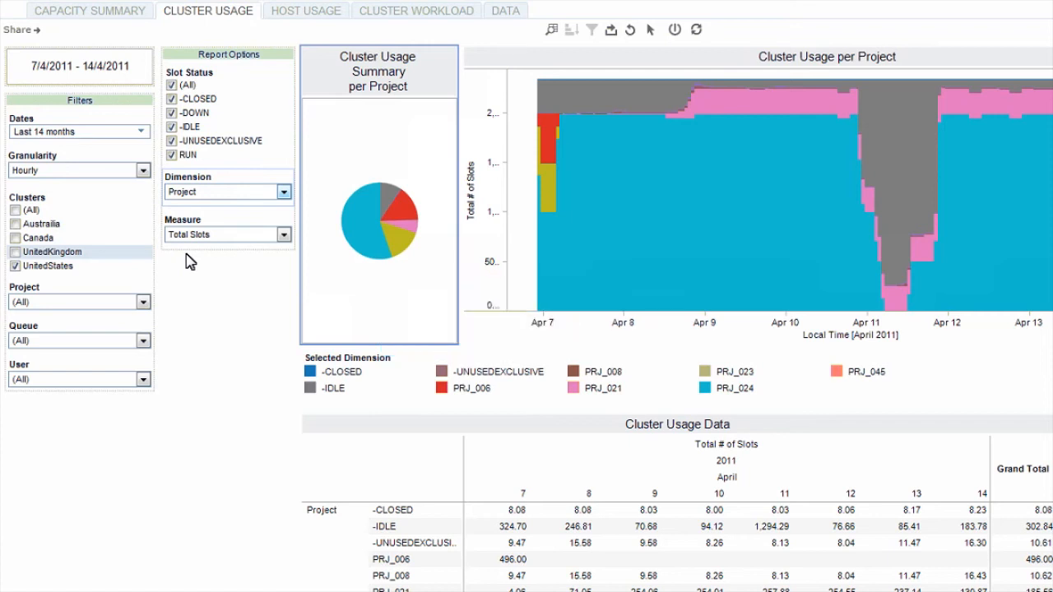
pyautogui.click(262, 193)
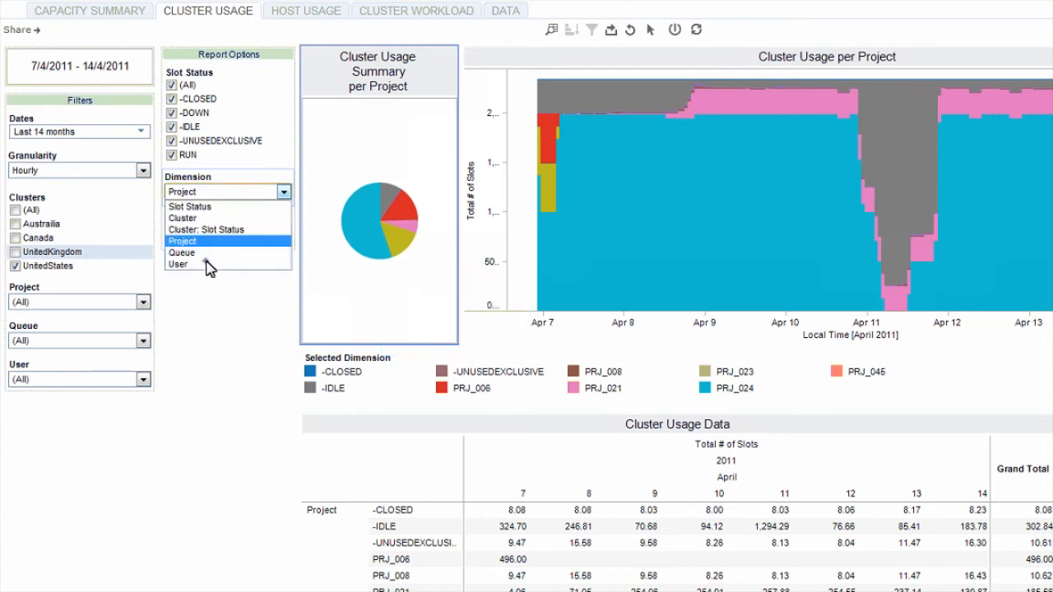
pyautogui.click(209, 264)
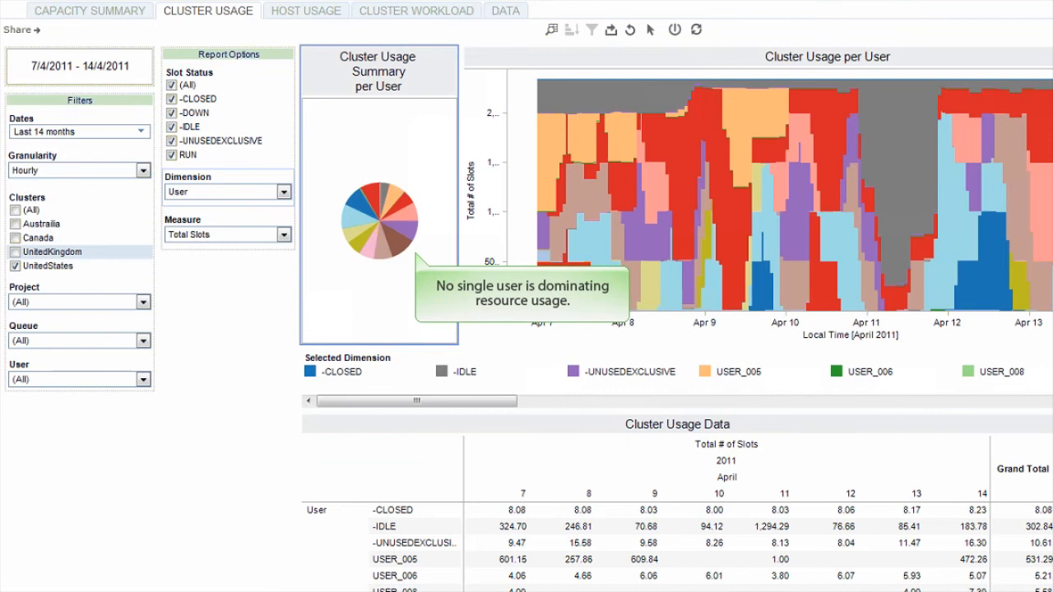
pyautogui.moveTo(668, 134)
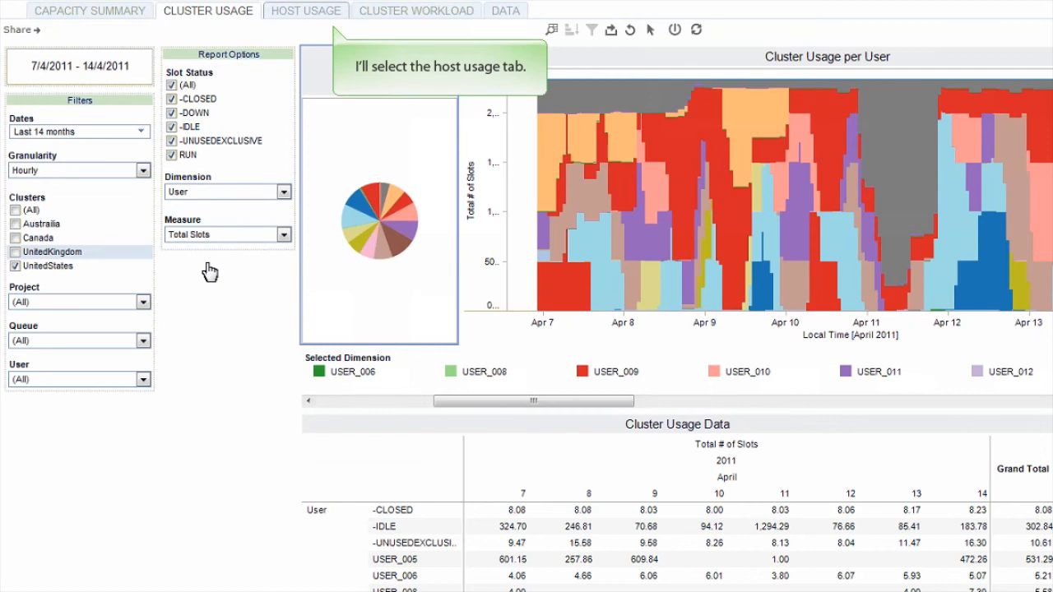
# In the host usage view, limit the slot statuses to -IDLE and RUN and the project to PRJ_024.
pyautogui.click(312, 12)
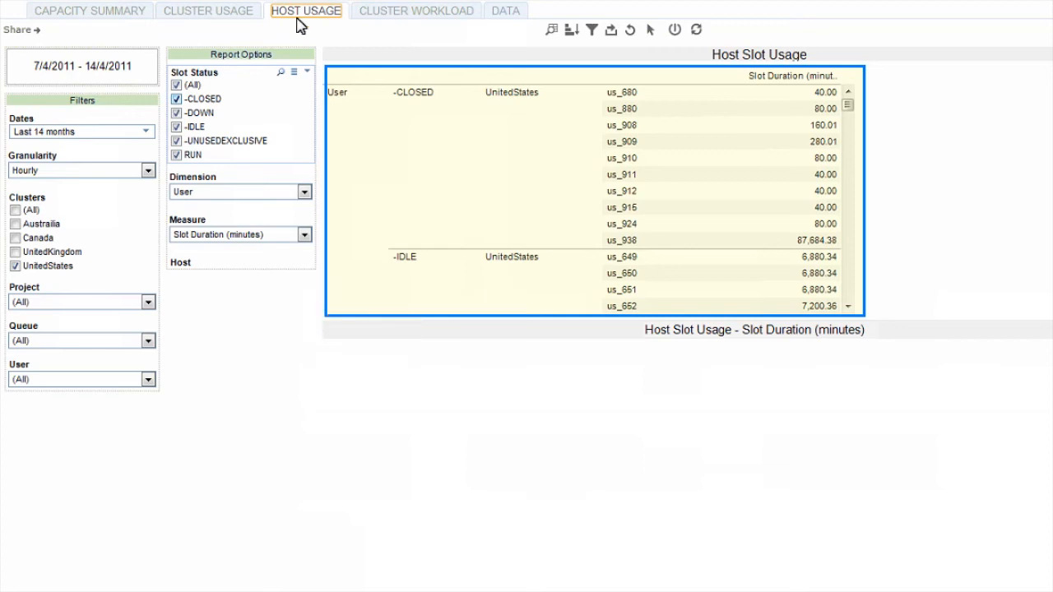
pyautogui.click(176, 99)
pyautogui.click(176, 113)
pyautogui.click(176, 141)
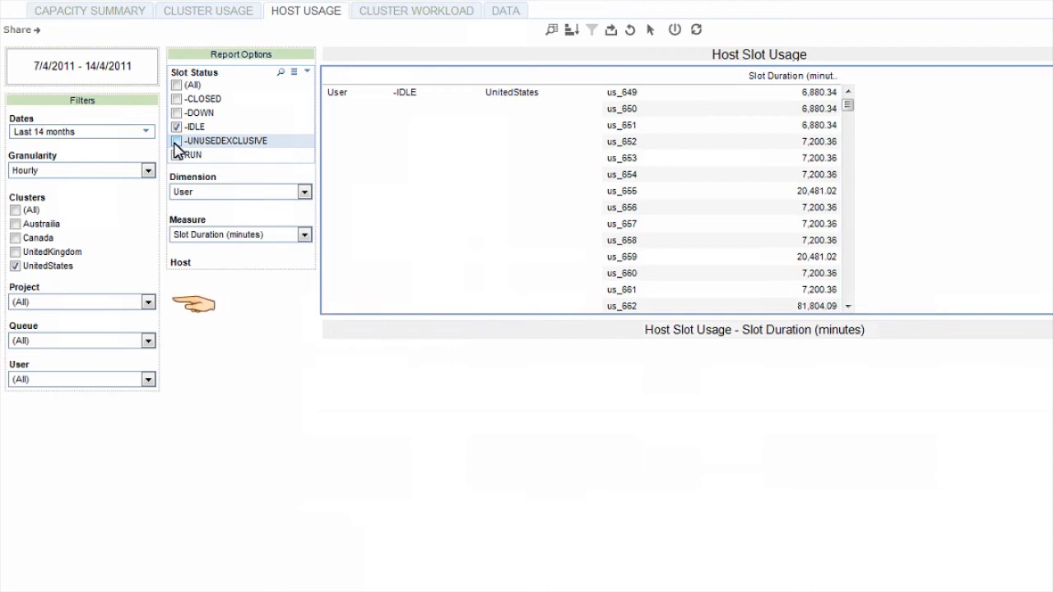
pyautogui.click(176, 154)
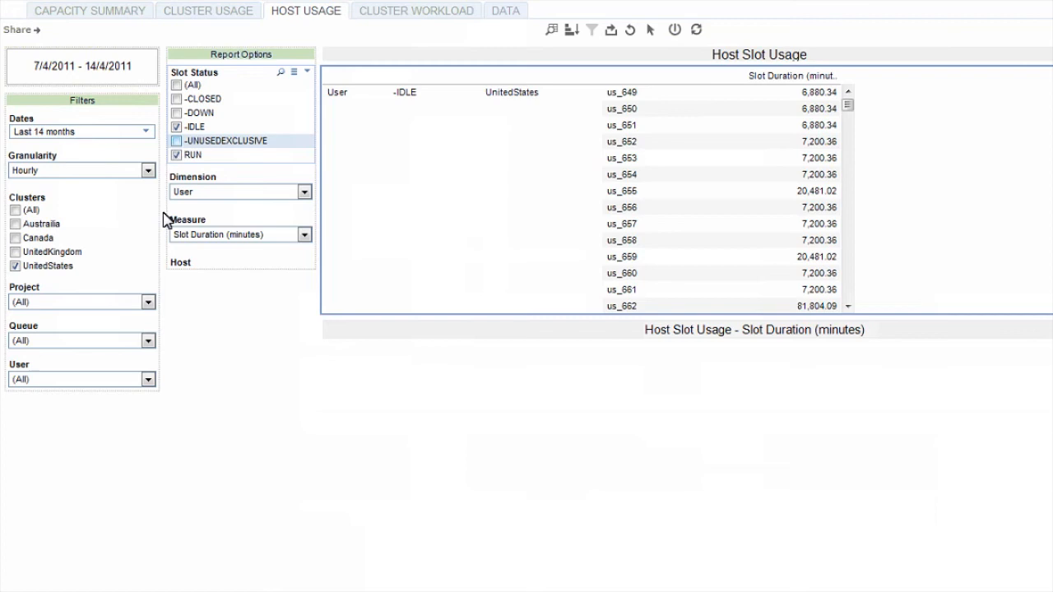
pyautogui.click(149, 302)
pyautogui.click(34, 387)
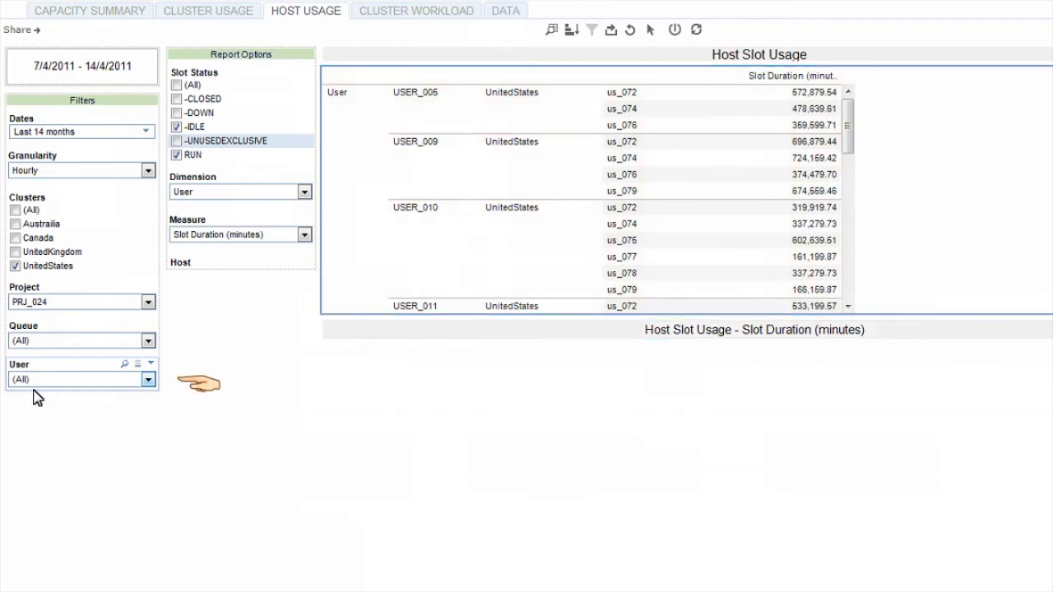
# Limit the host usage view to USER_009.
pyautogui.click(148, 380)
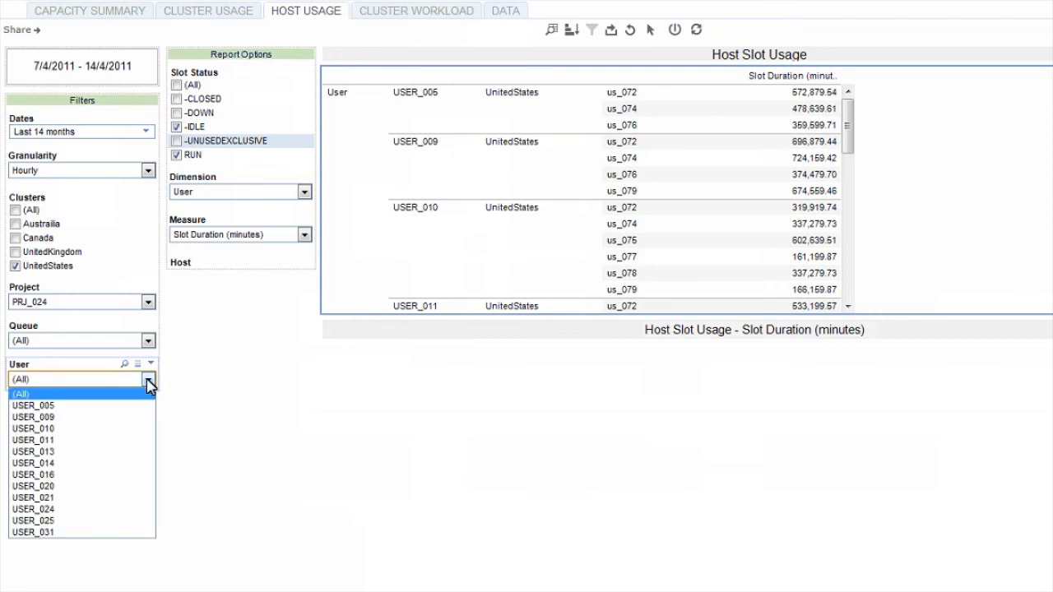
pyautogui.click(81, 418)
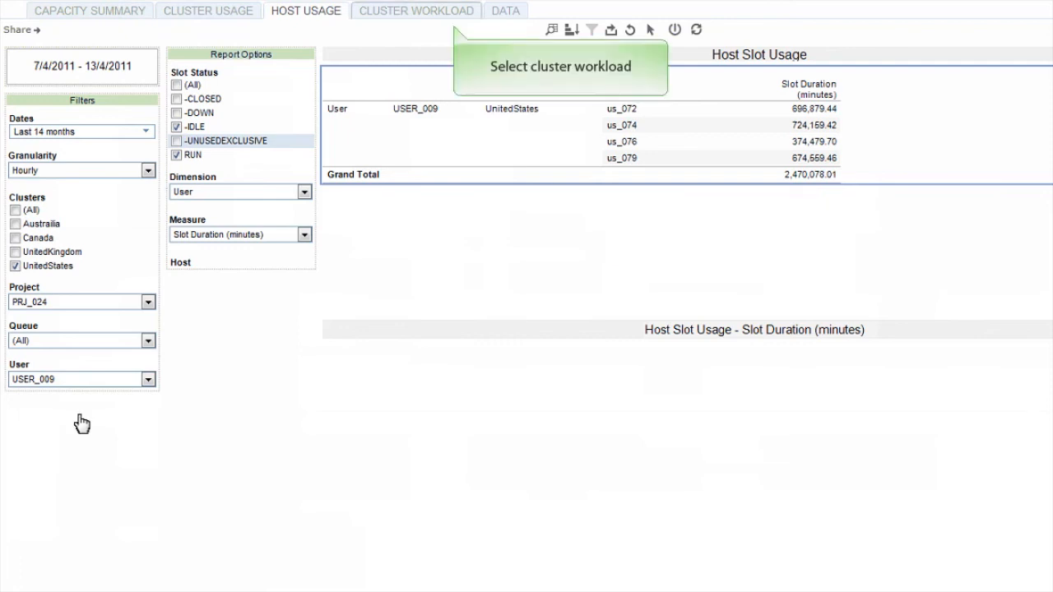
# In the cluster workload view, keep the granularity at Hourly and expand the cluster filter to include all clusters.
pyautogui.click(433, 17)
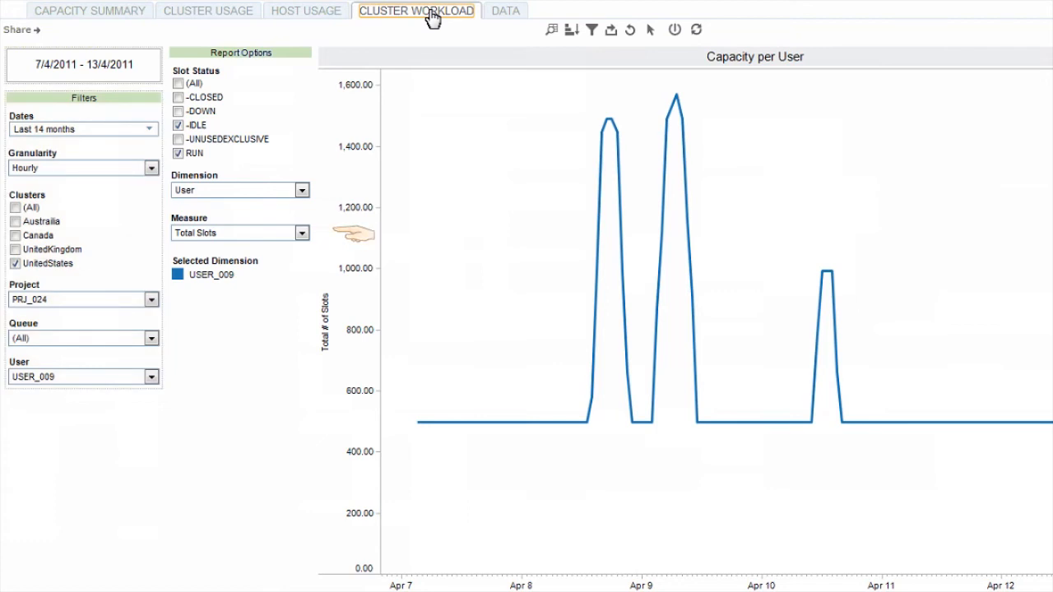
pyautogui.click(70, 176)
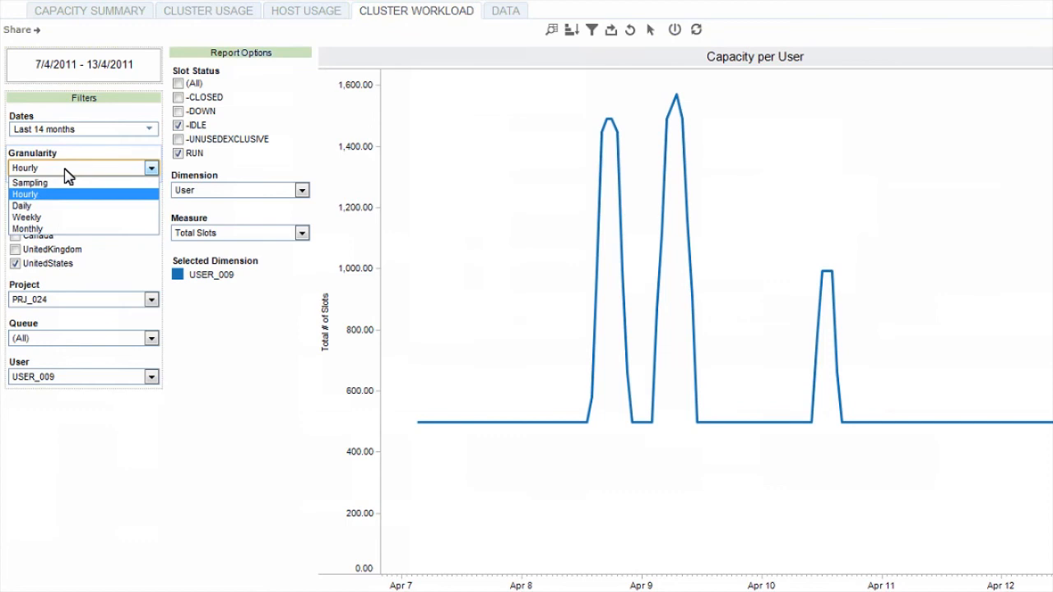
pyautogui.click(68, 176)
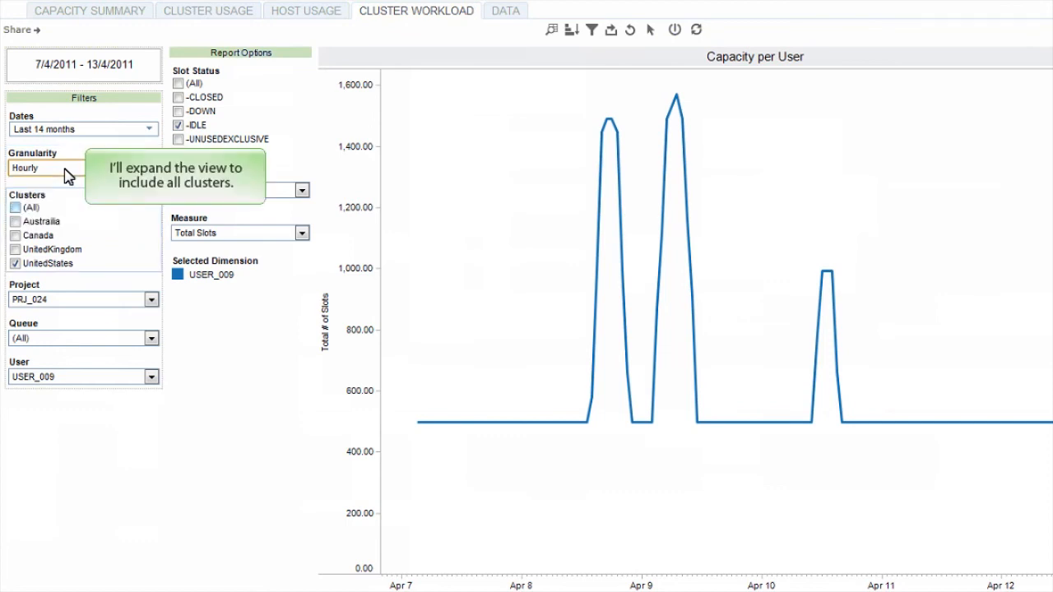
pyautogui.click(15, 208)
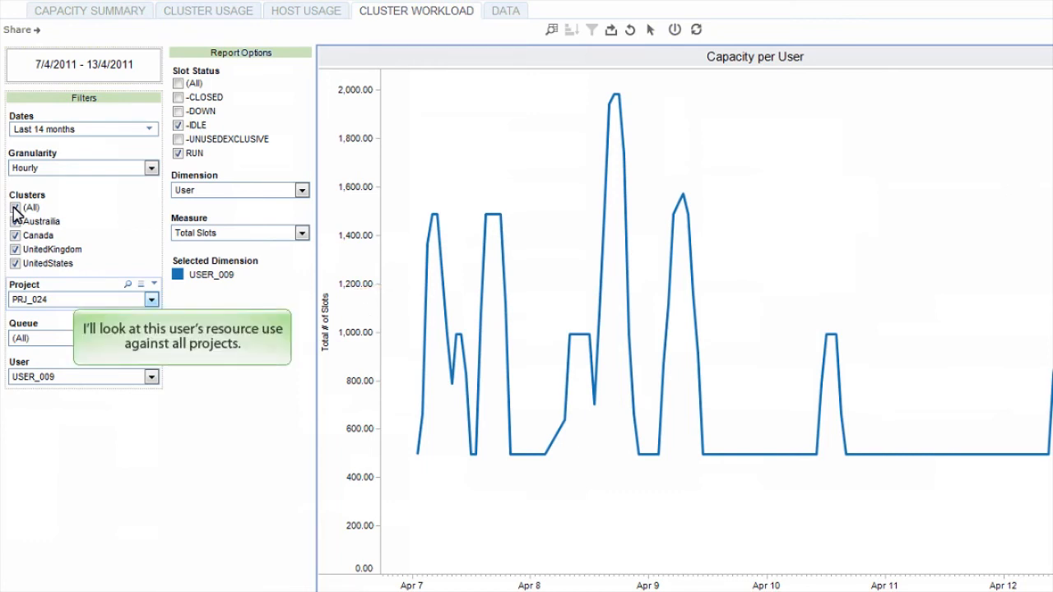
# Expand the workload chart to cover all projects and all users.
pyautogui.click(33, 300)
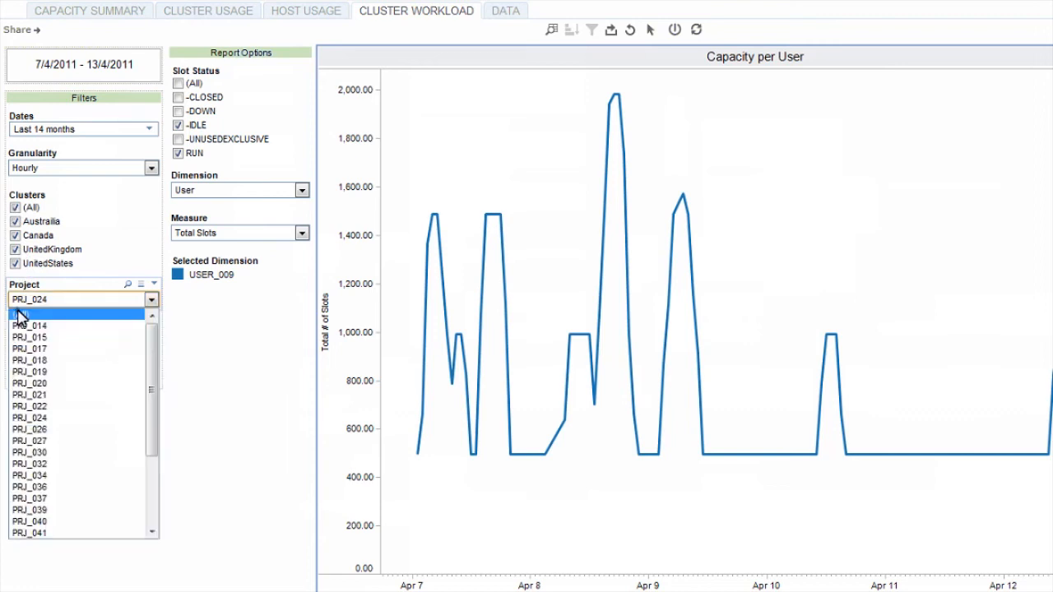
pyautogui.click(18, 311)
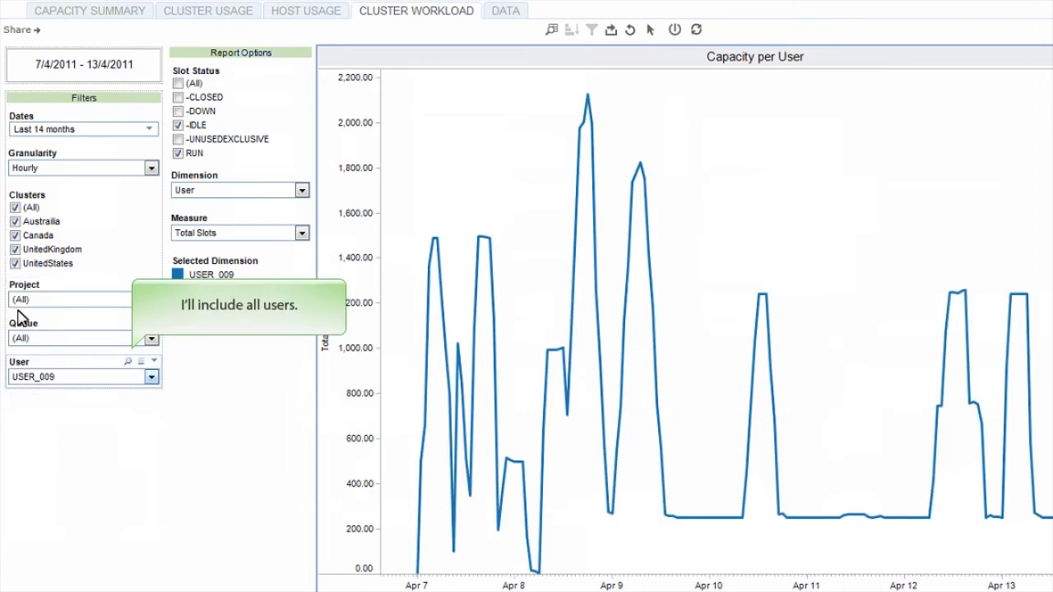
pyautogui.click(12, 378)
pyautogui.click(16, 395)
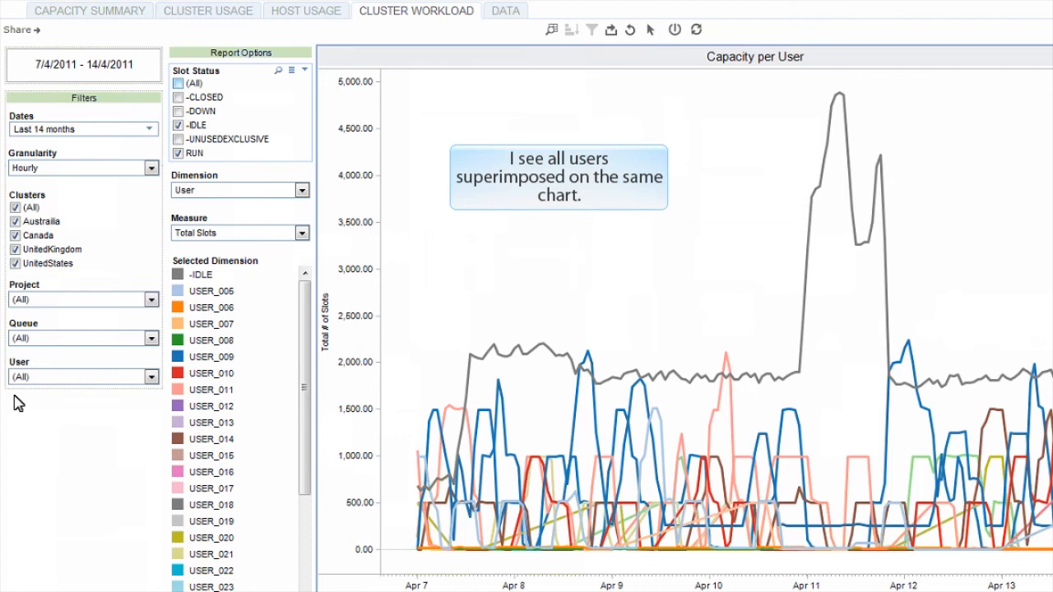
# Include all slot statuses and set the workload chart's dimension to Cluster.
pyautogui.click(178, 84)
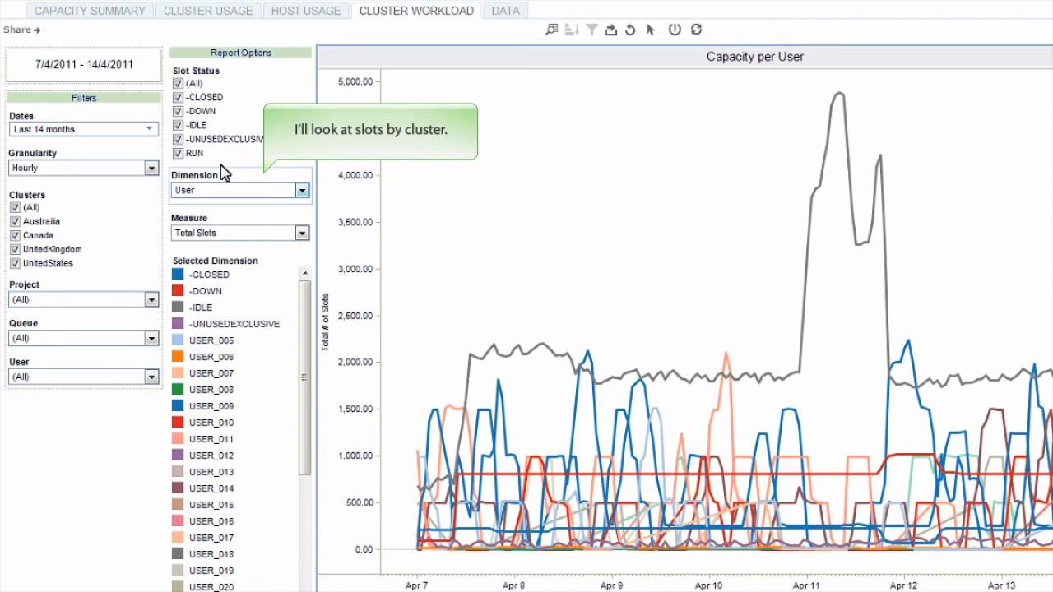
pyautogui.click(301, 190)
pyautogui.click(201, 213)
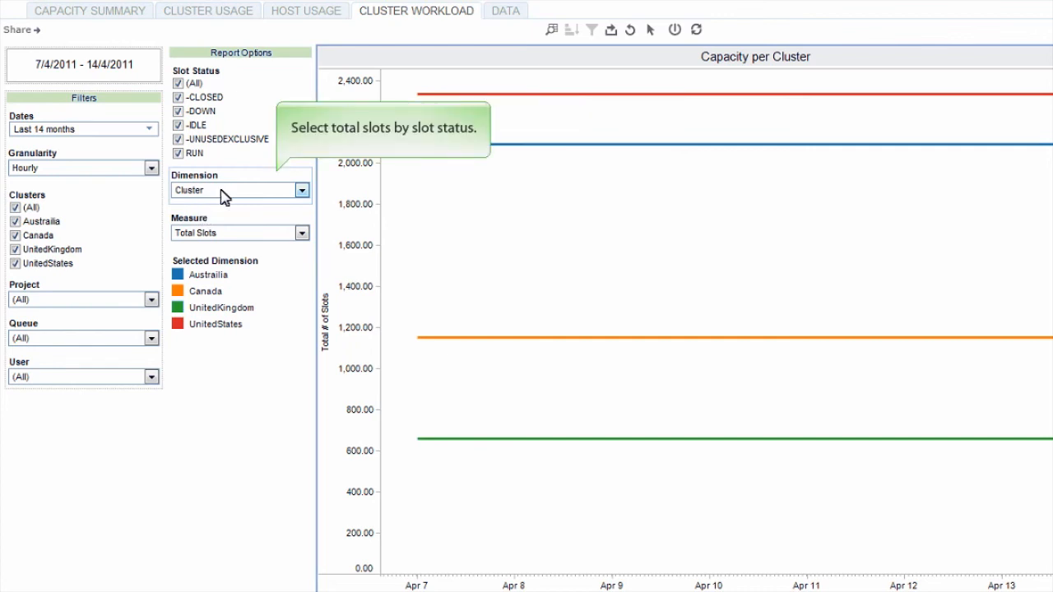
# Break down the workload by Slot Status and set the measure to Memory Usage (MB).
pyautogui.click(223, 191)
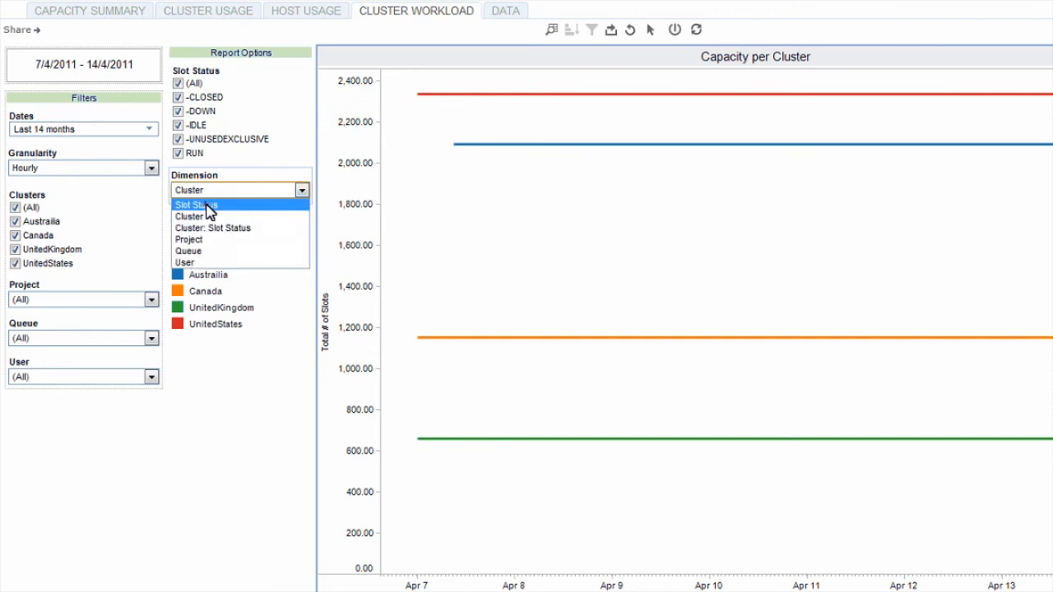
pyautogui.click(206, 205)
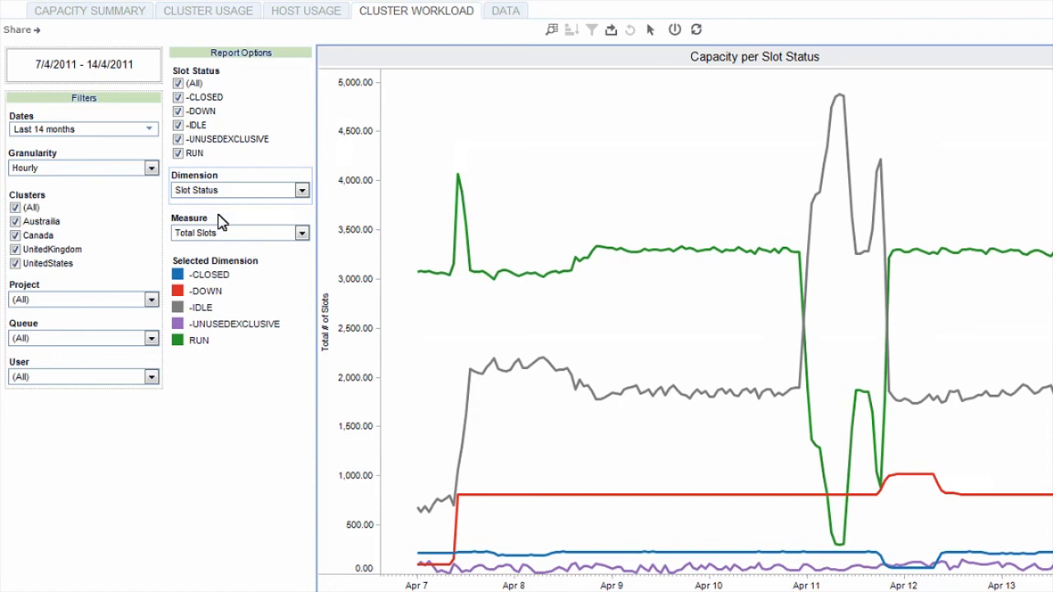
pyautogui.click(227, 235)
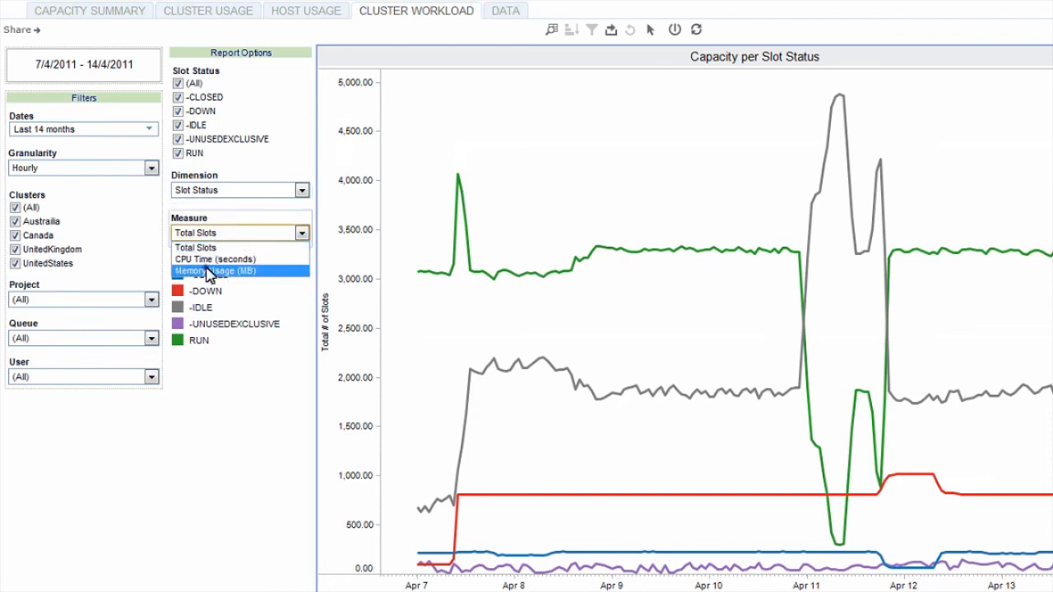
pyautogui.click(208, 271)
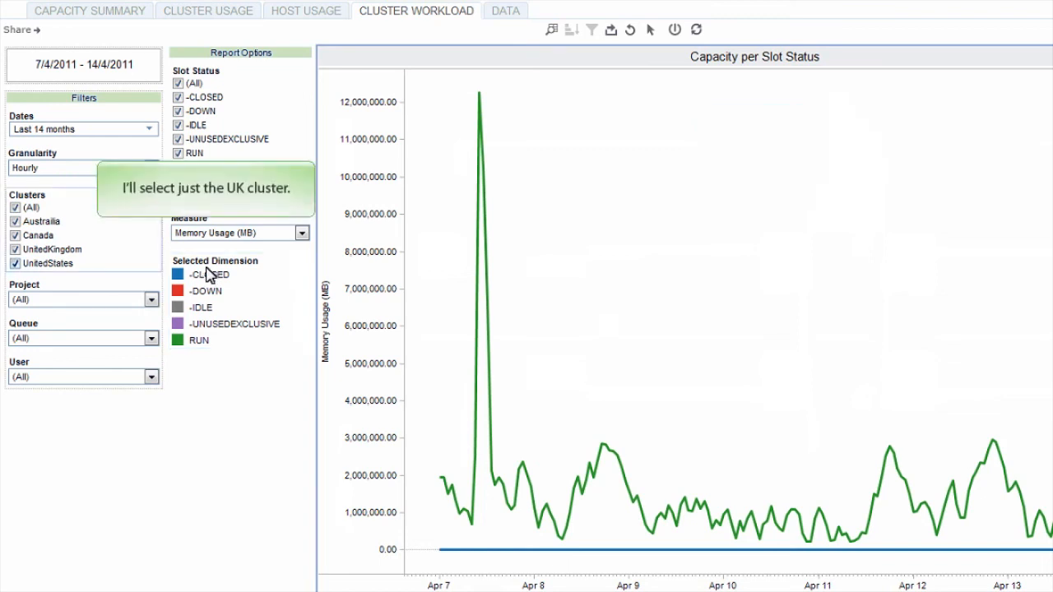
# Exclude the UnitedStates, Canada and Australia clusters so that only UnitedKingdom is charted.
pyautogui.click(15, 263)
pyautogui.click(16, 236)
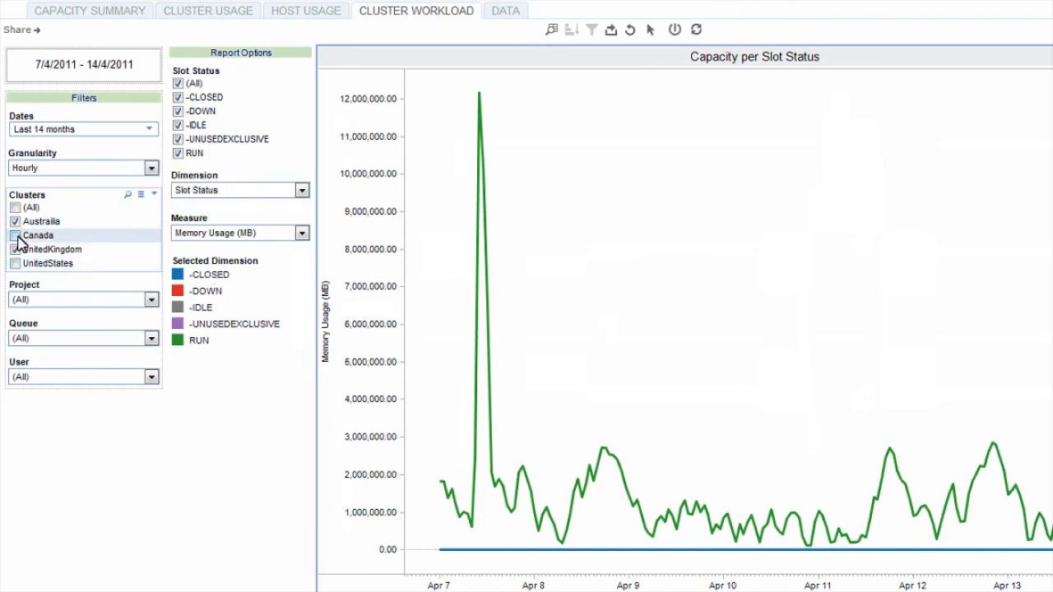
pyautogui.click(14, 222)
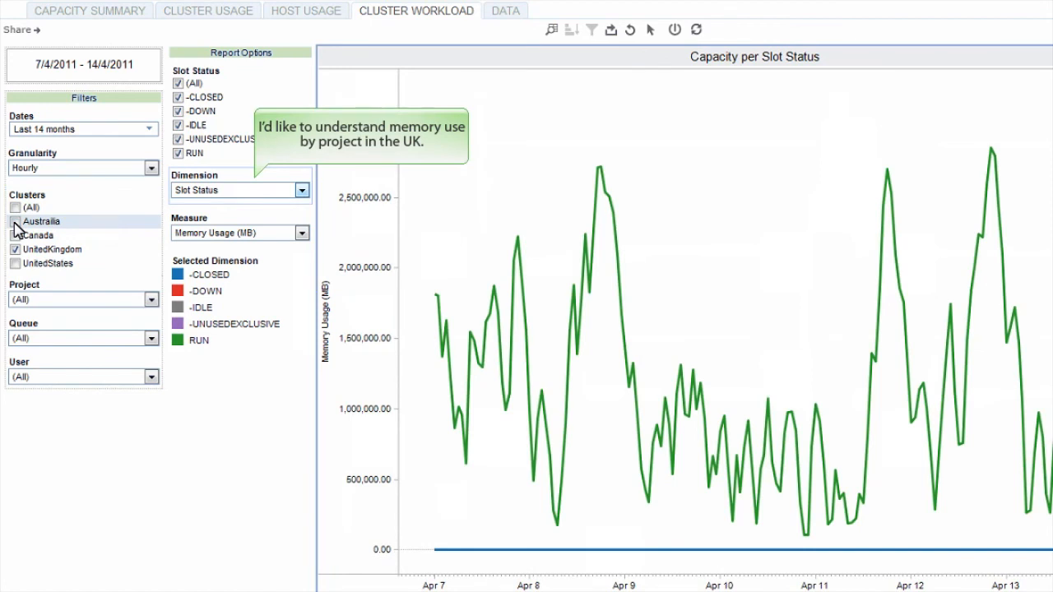
# Change the dimension to Project and examine the UnitedKingdom cluster's memory usage by project over time.
pyautogui.click(207, 191)
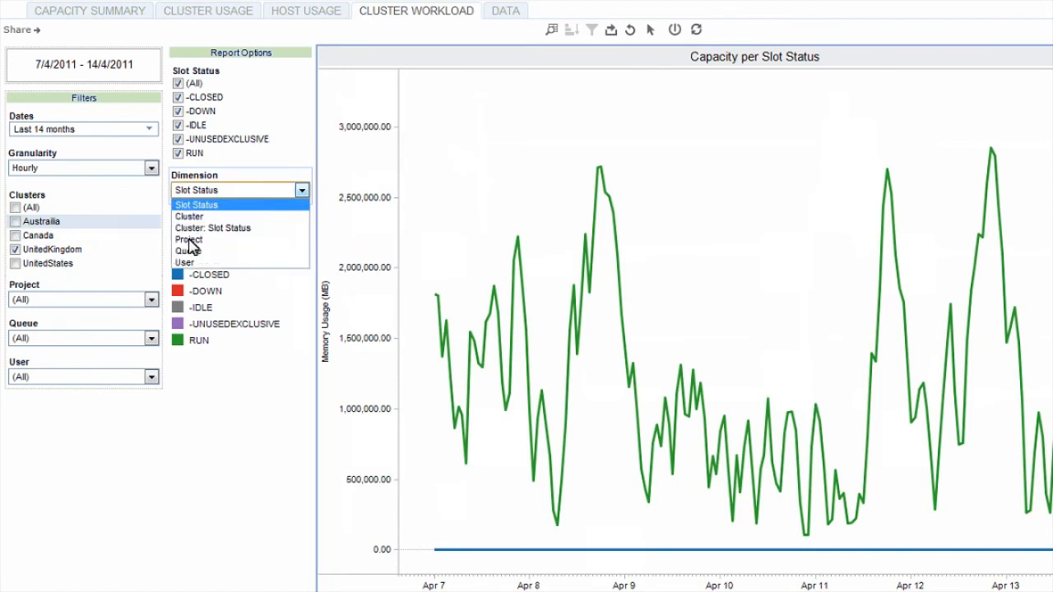
pyautogui.click(189, 239)
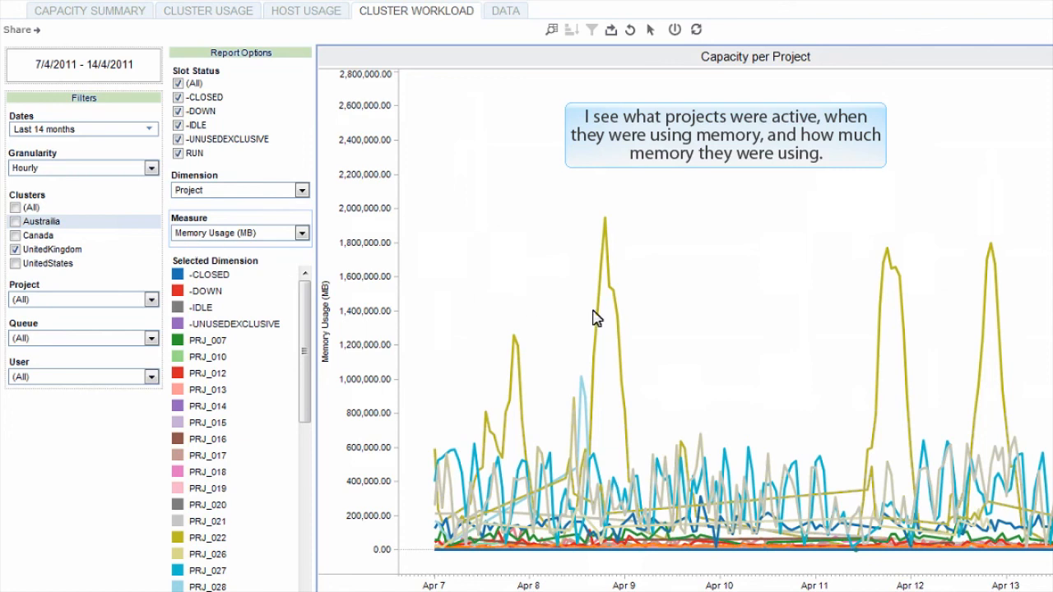
pyautogui.moveTo(597, 317)
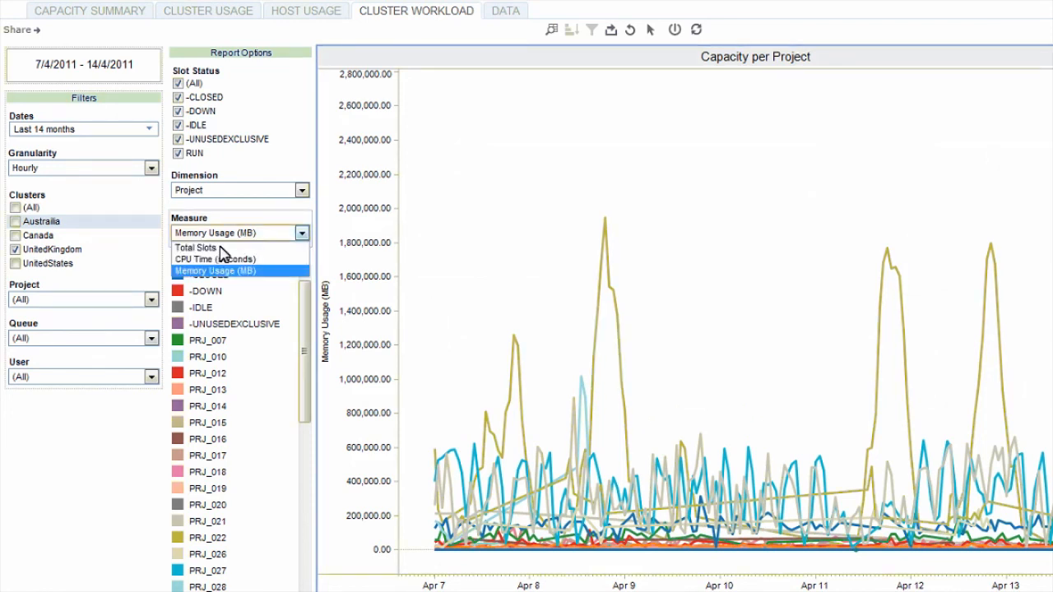
# Set the measure to Total Slots and limit the slot statuses to RUN by excluding -CLOSED, -DOWN, -IDLE and -UNUSEDEXCLUSIVE.
pyautogui.click(206, 248)
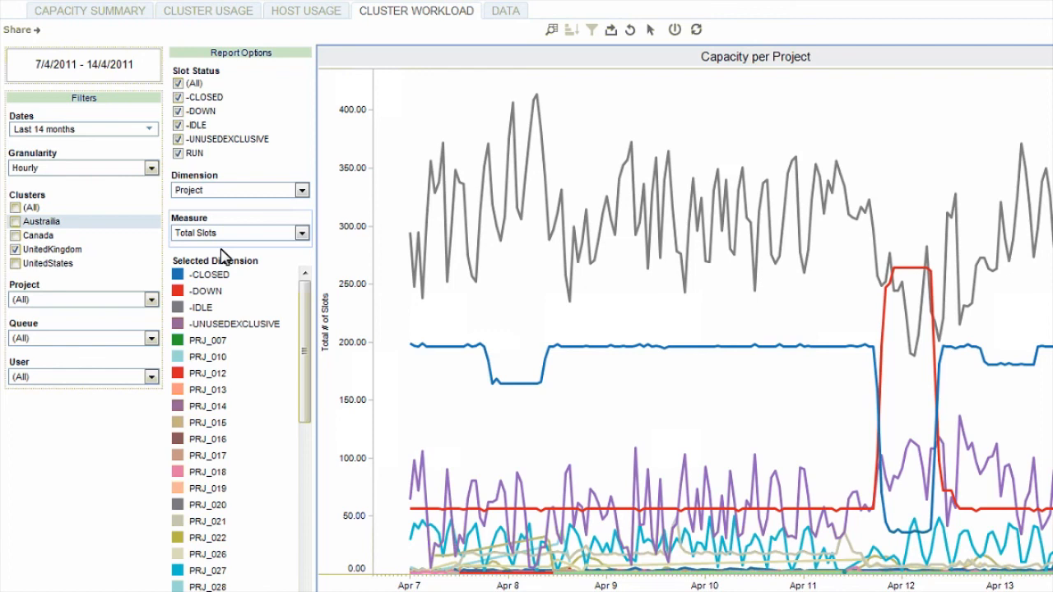
pyautogui.click(178, 97)
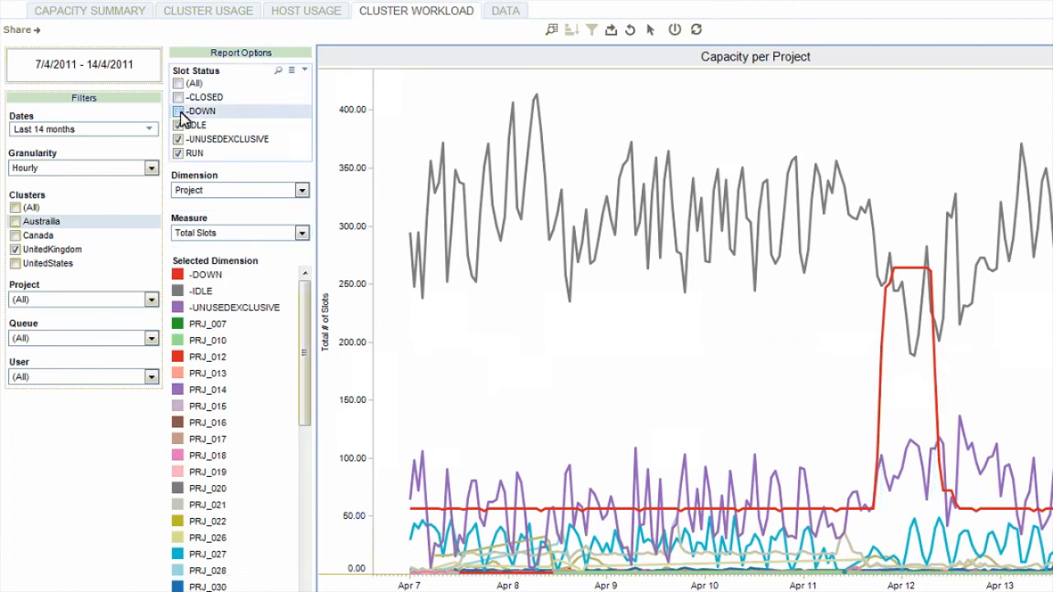
pyautogui.click(177, 111)
pyautogui.click(178, 125)
pyautogui.click(177, 139)
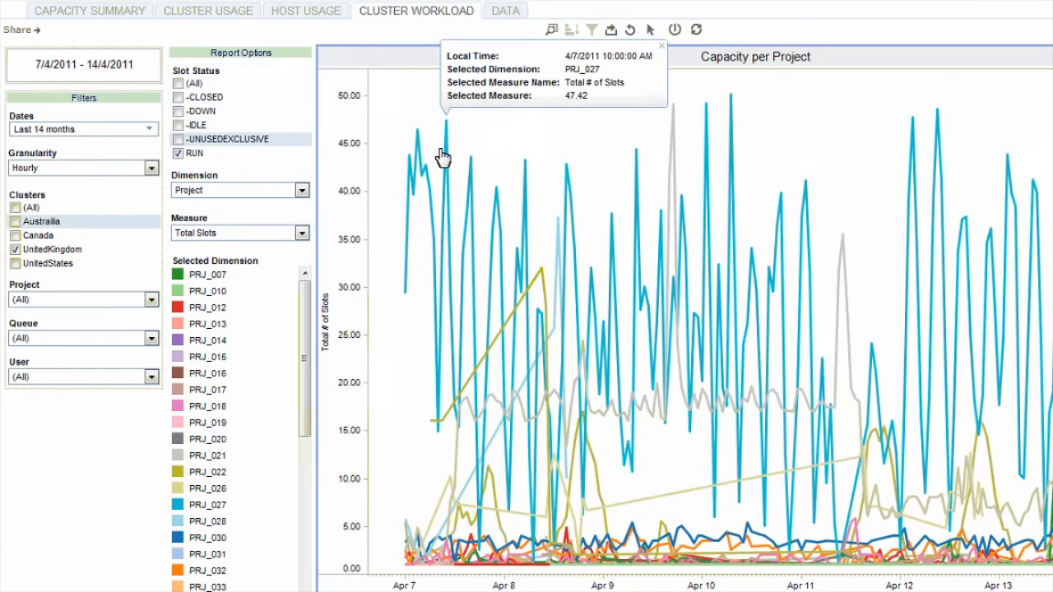